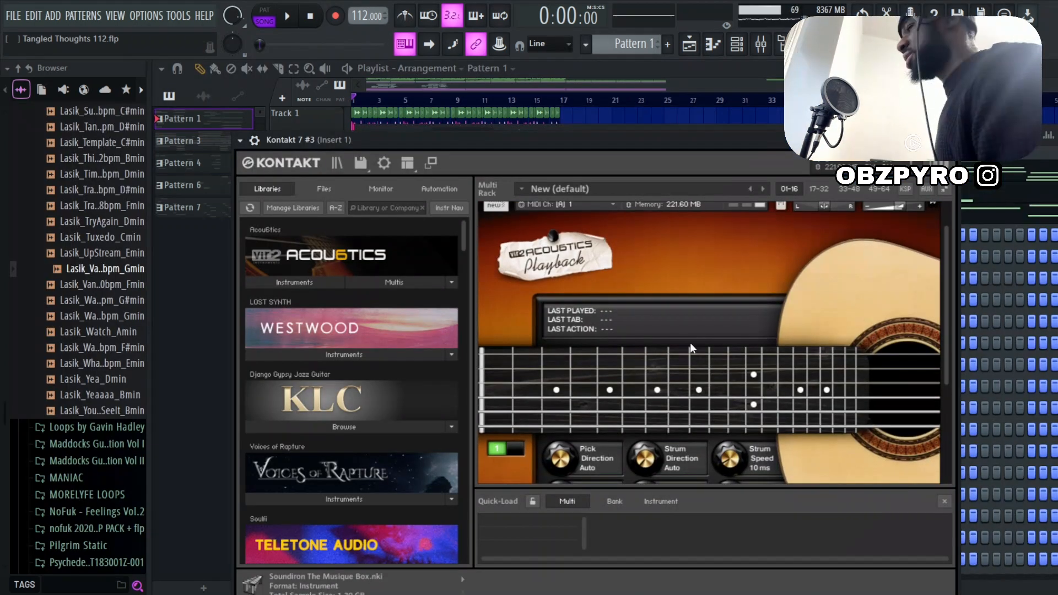
# Examine the Acou6tics guitar's playback controls in Kontakt, including the fretboard, picking and strumming settings
pyautogui.scroll(-3, 701, 322)
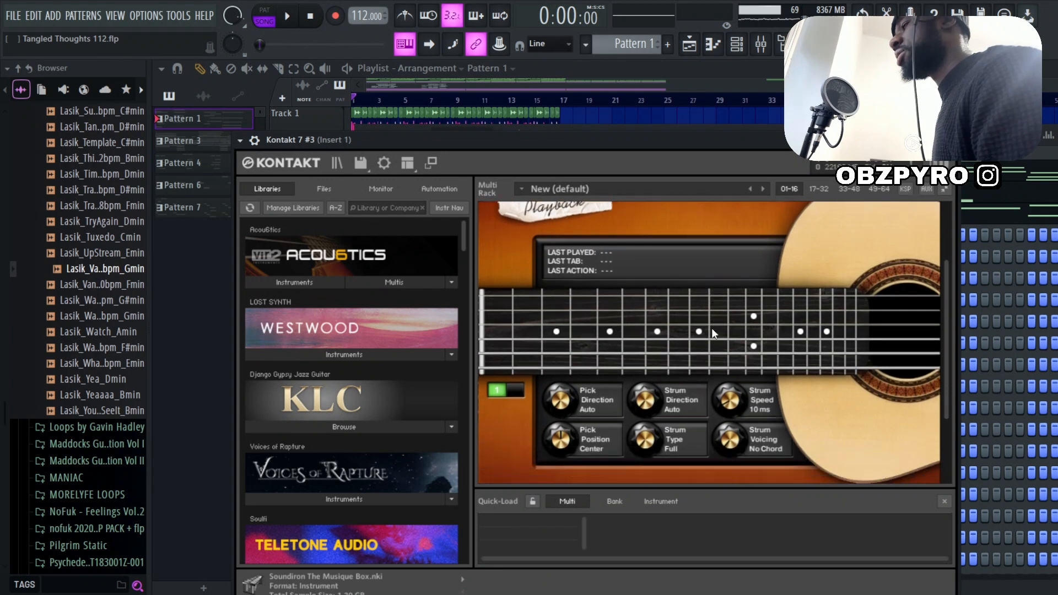
pyautogui.scroll(2, 745, 320)
pyautogui.scroll(-1, 705, 323)
pyautogui.scroll(1, 726, 327)
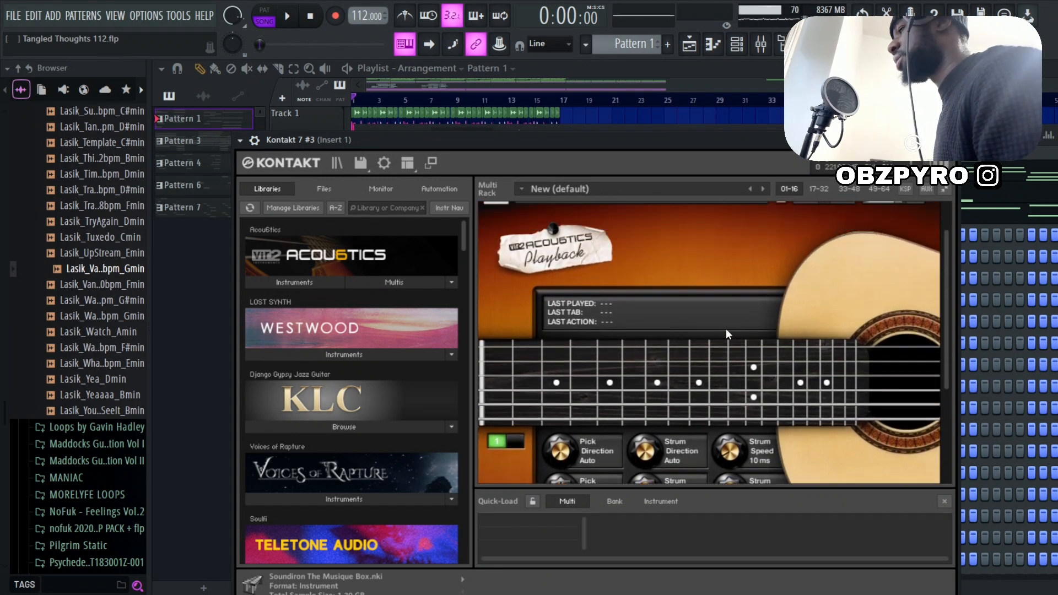
pyautogui.scroll(-1, 662, 347)
pyautogui.scroll(-2, 847, 354)
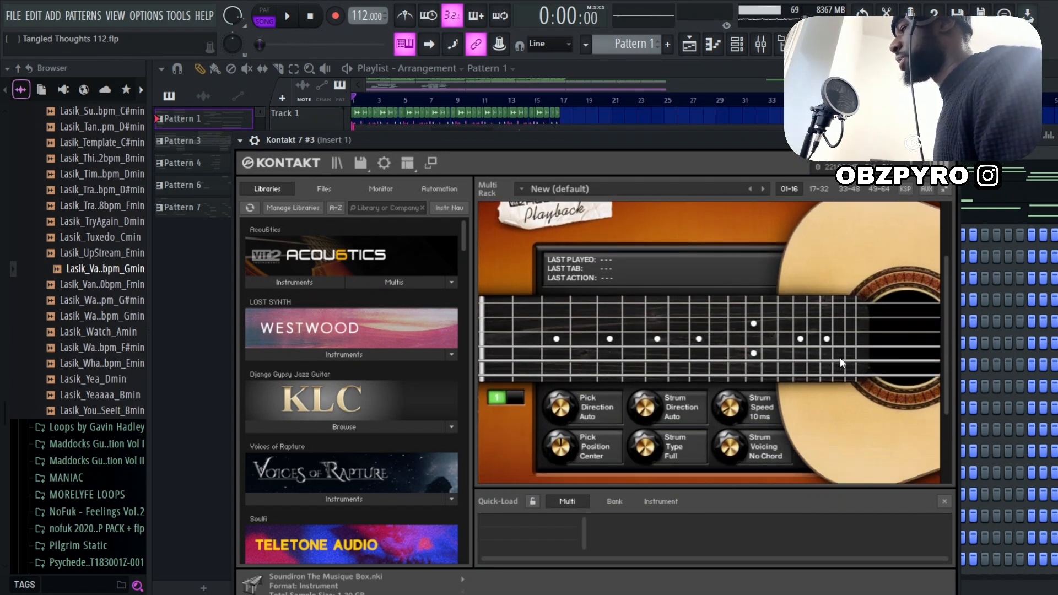
pyautogui.scroll(1, 838, 377)
pyautogui.scroll(1, 807, 379)
# Review the Kontakt guitar notes of Pattern 1 in the piano roll
pyautogui.press('F7')
pyautogui.scroll(-4, 435, 196)
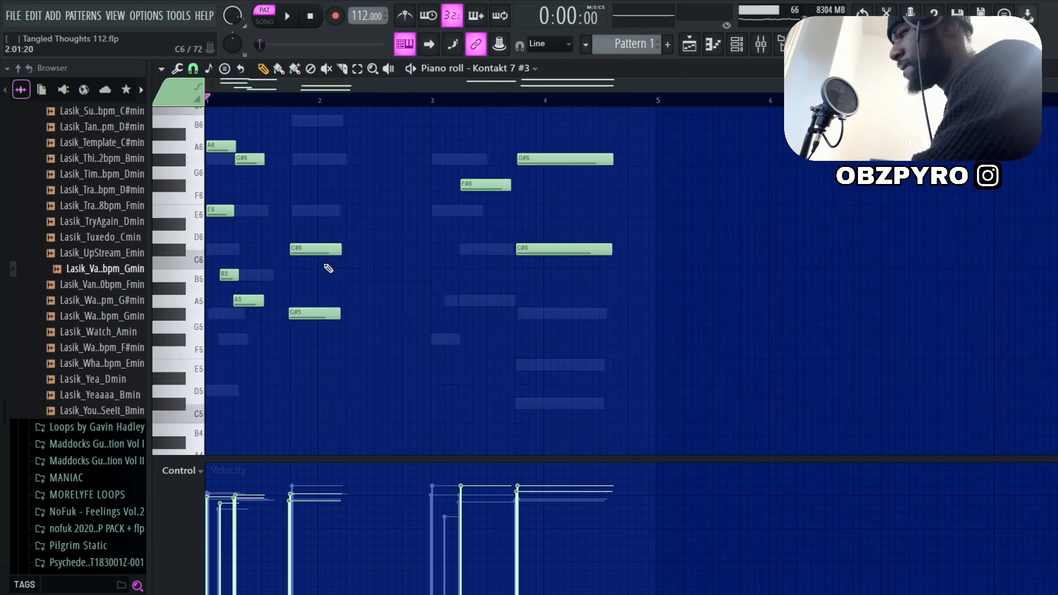
pyautogui.scroll(2, 328, 268)
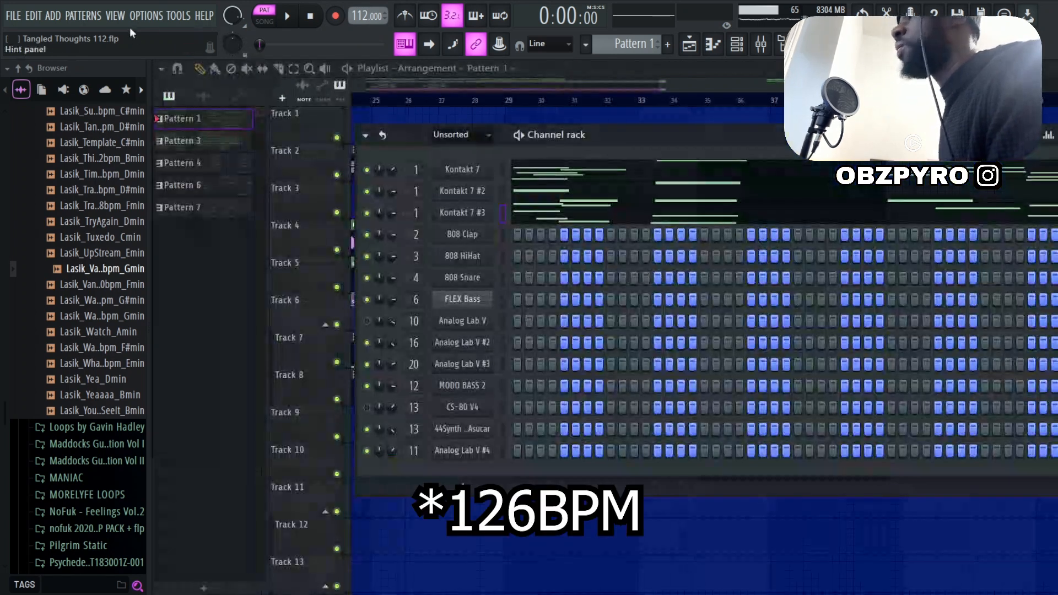
# Return to the playlist, switch to song mode and play the recorded guitar clip on Track 5 from bar 33
pyautogui.press('F6')
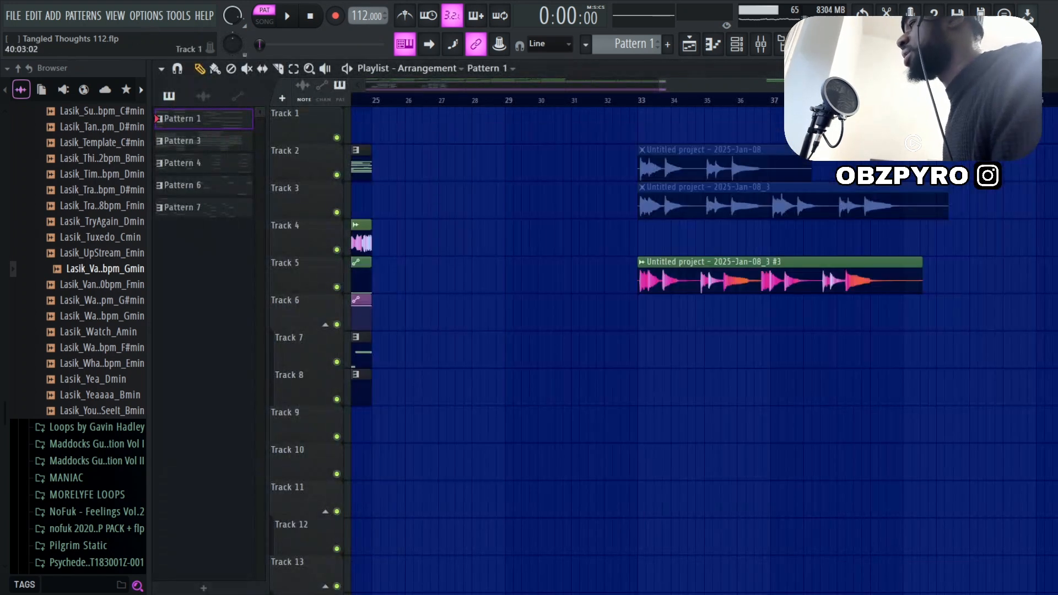
pyautogui.scroll(6, 793, 237)
pyautogui.press('l')
pyautogui.press('space')
pyautogui.scroll(4, 466, 195)
pyautogui.scroll(-6, 579, 329)
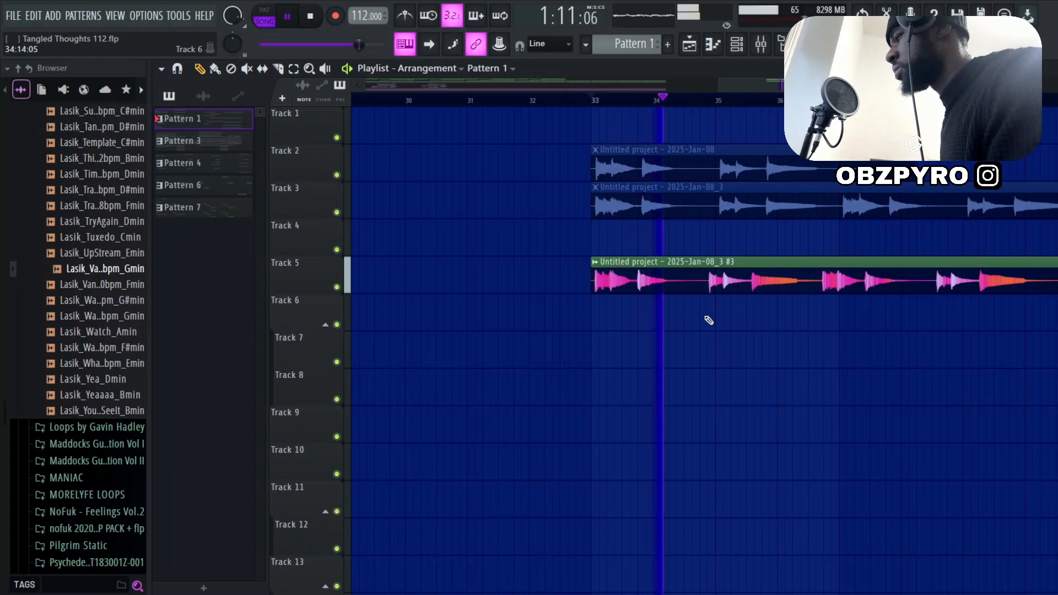
pyautogui.scroll(-3, 711, 326)
pyautogui.scroll(4, 751, 347)
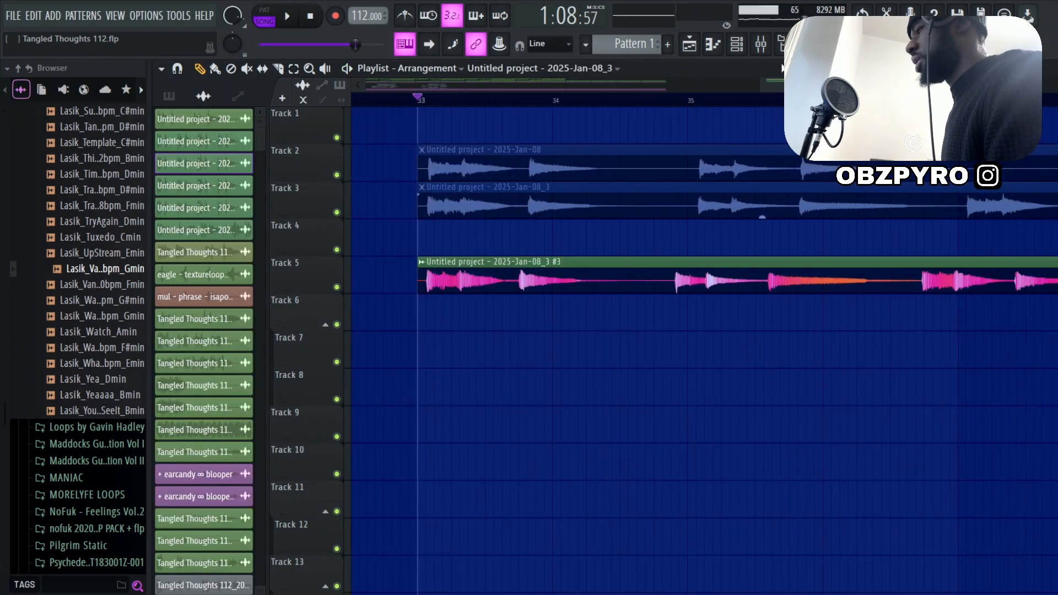
# Inspect the SoundShifter Pitch settings and both ValhallaVintageVerb reverbs on mixer Insert 1
pyautogui.click(761, 44)
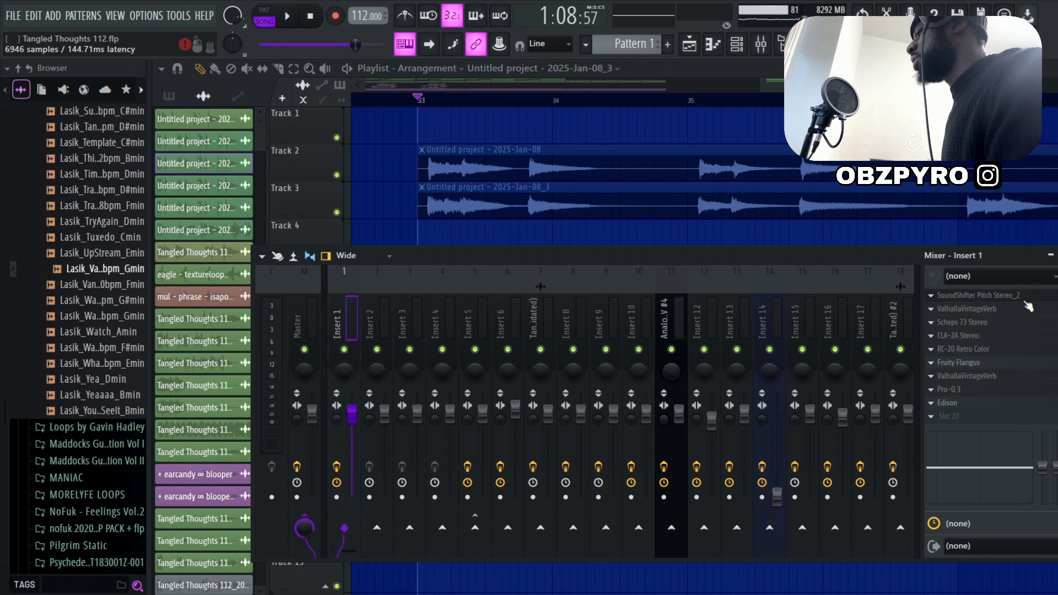
pyautogui.click(1025, 297)
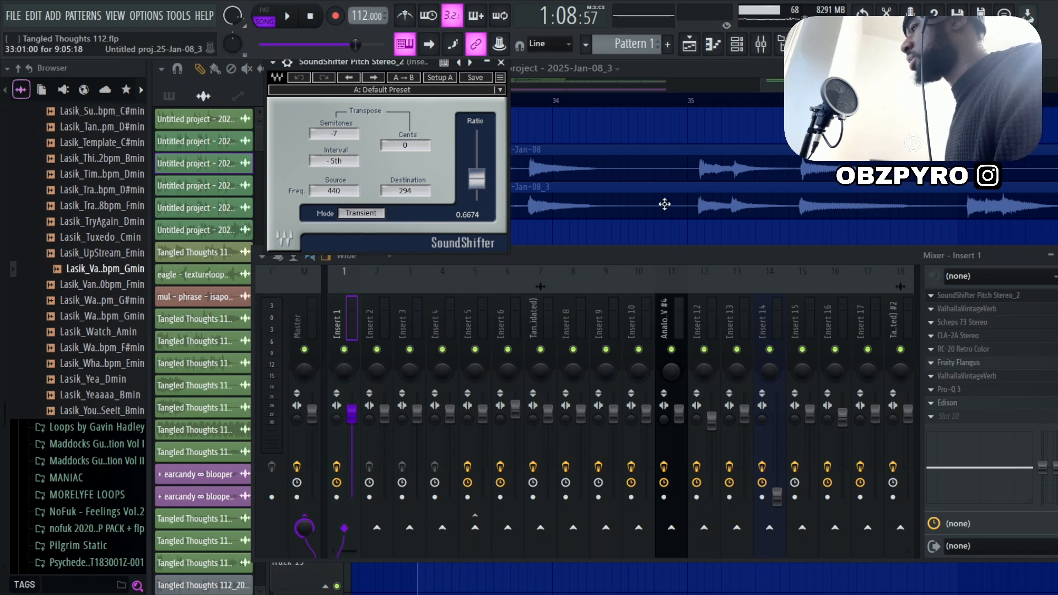
pyautogui.click(974, 311)
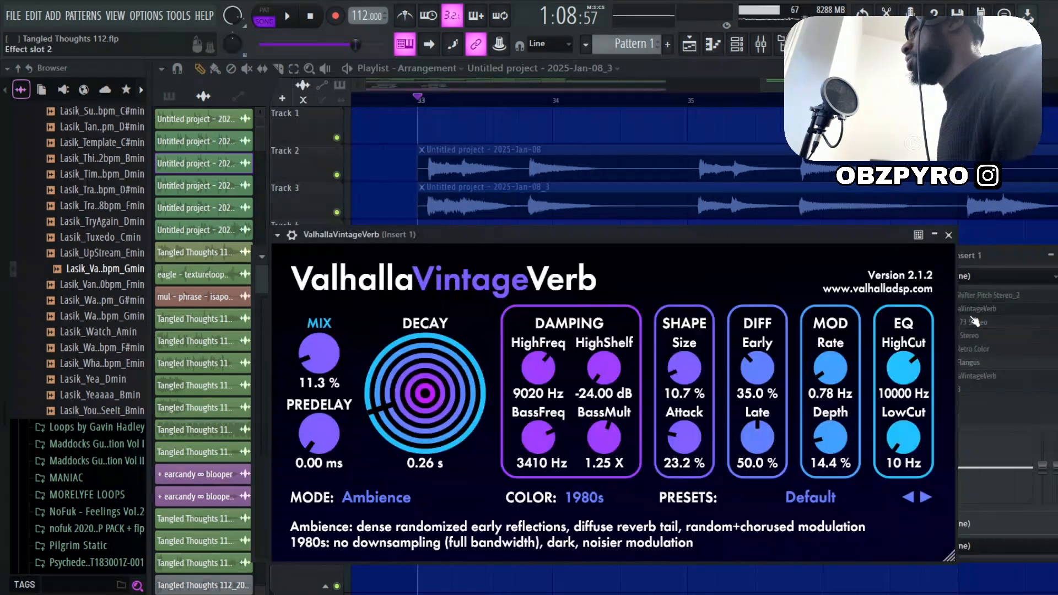
pyautogui.click(948, 235)
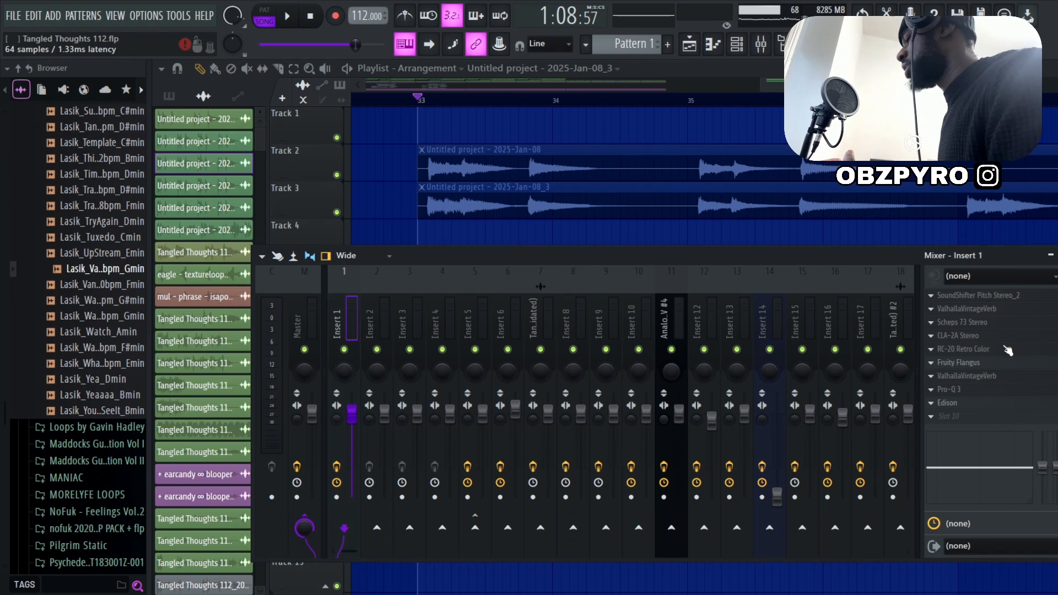
pyautogui.click(986, 377)
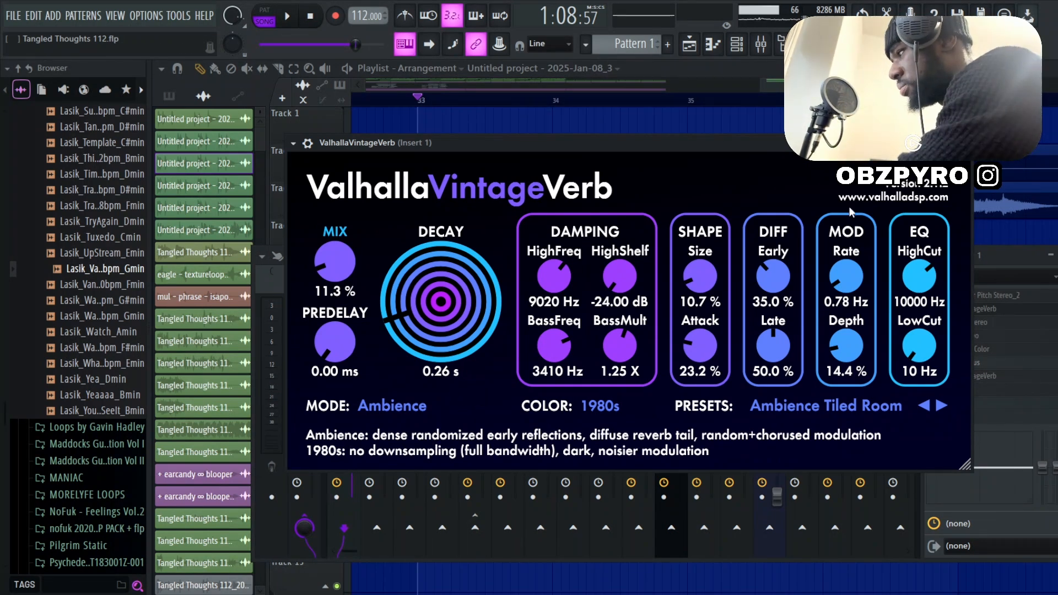
pyautogui.moveTo(695, 150); pyautogui.dragTo(517, 167)
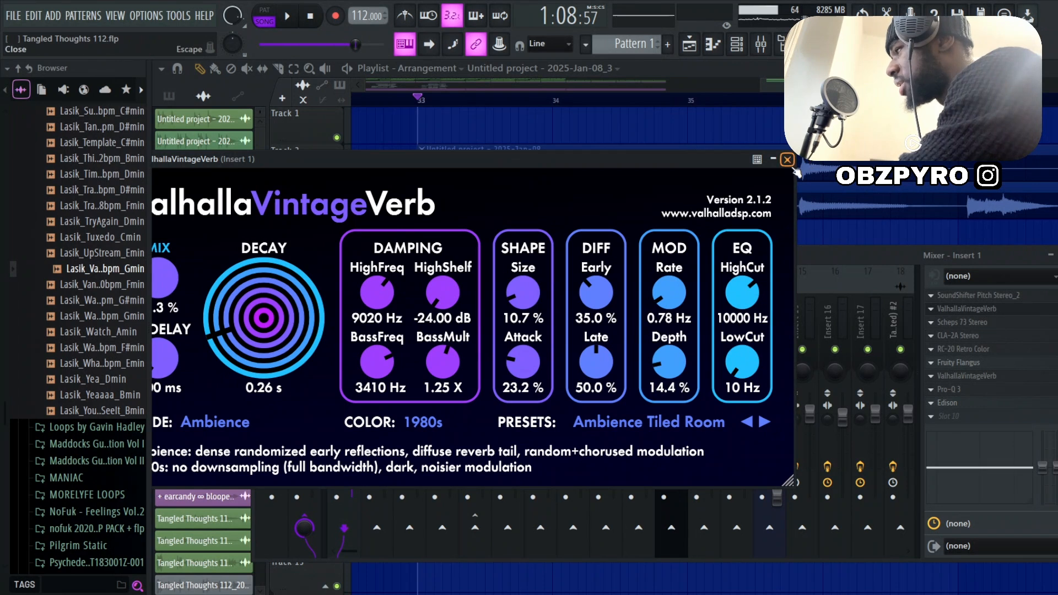
pyautogui.click(788, 160)
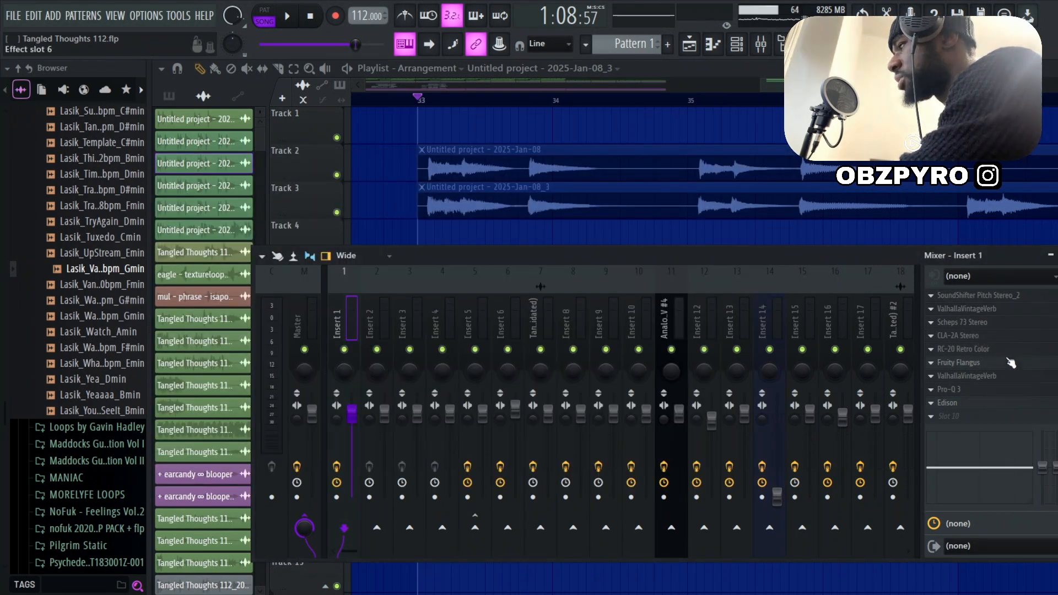
# Inspect the Scheps 73, the second ValhallaVintageVerb, the Pro-Q 3 and the Edison recording on mixer Insert 1
pyautogui.click(992, 323)
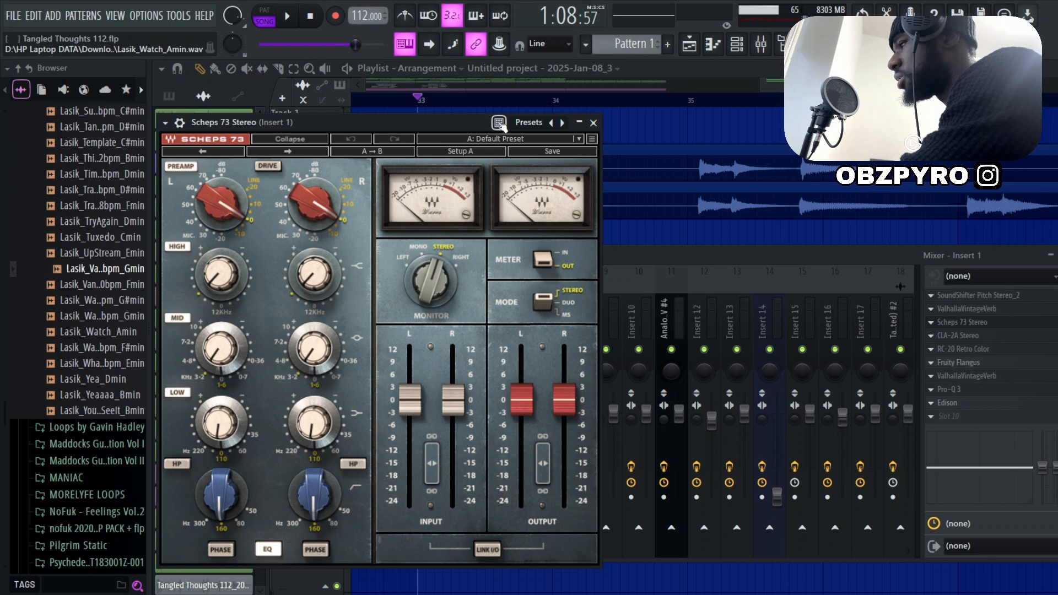
pyautogui.click(594, 123)
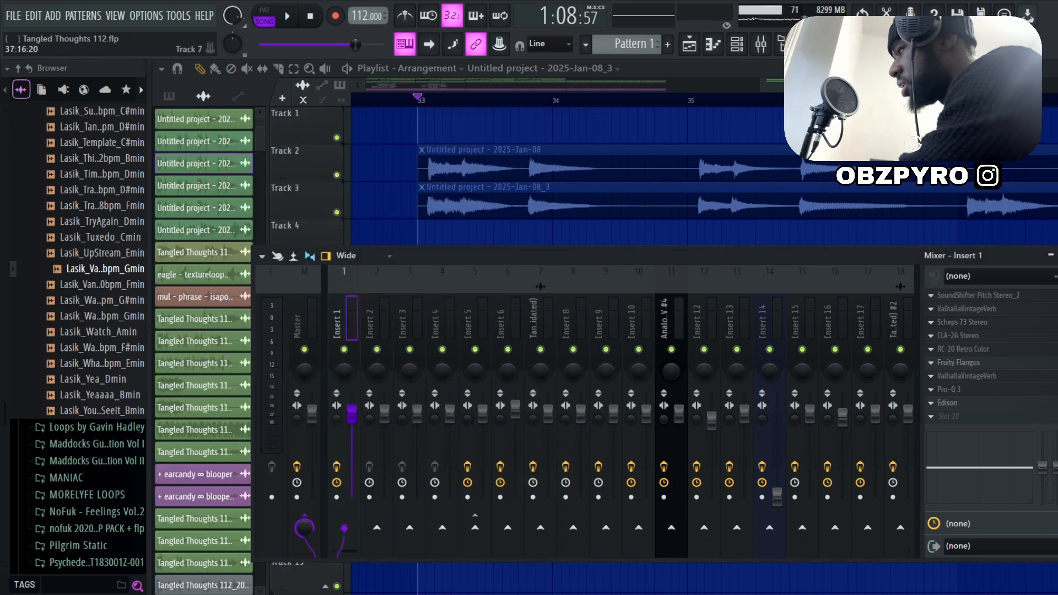
pyautogui.click(989, 377)
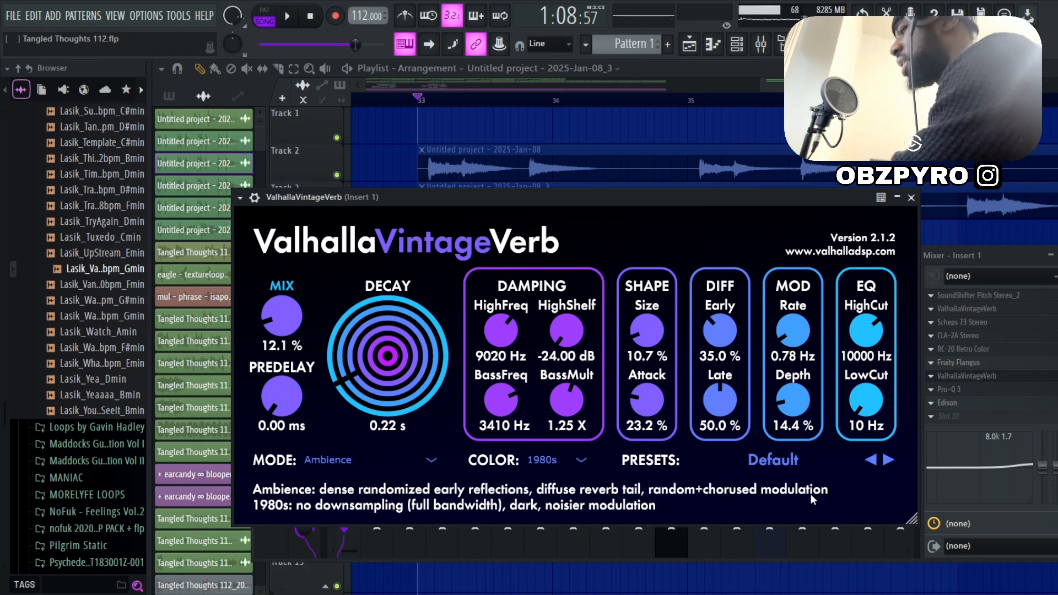
pyautogui.click(970, 390)
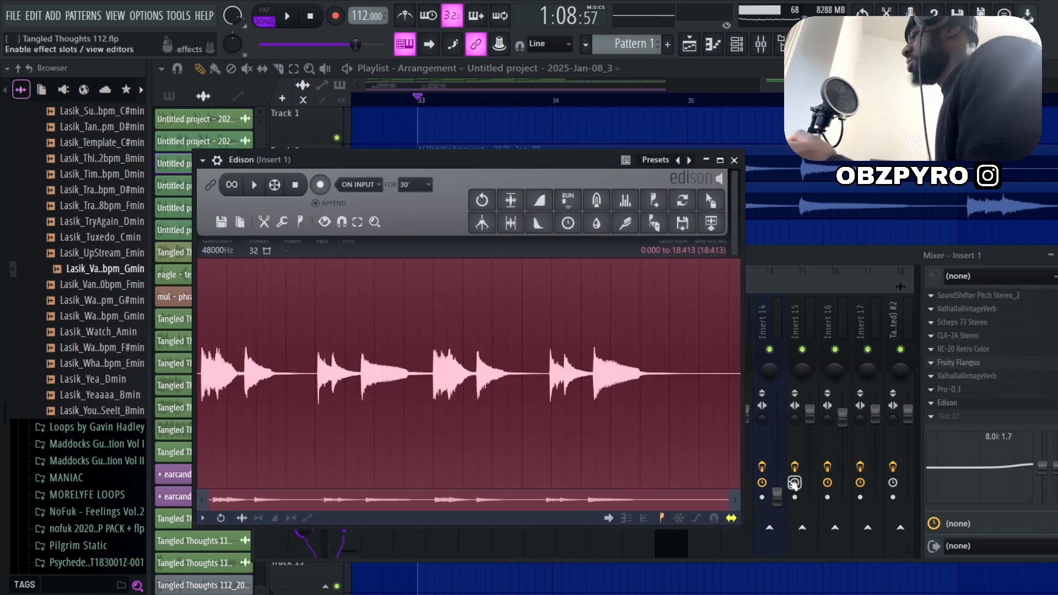
pyautogui.click(948, 403)
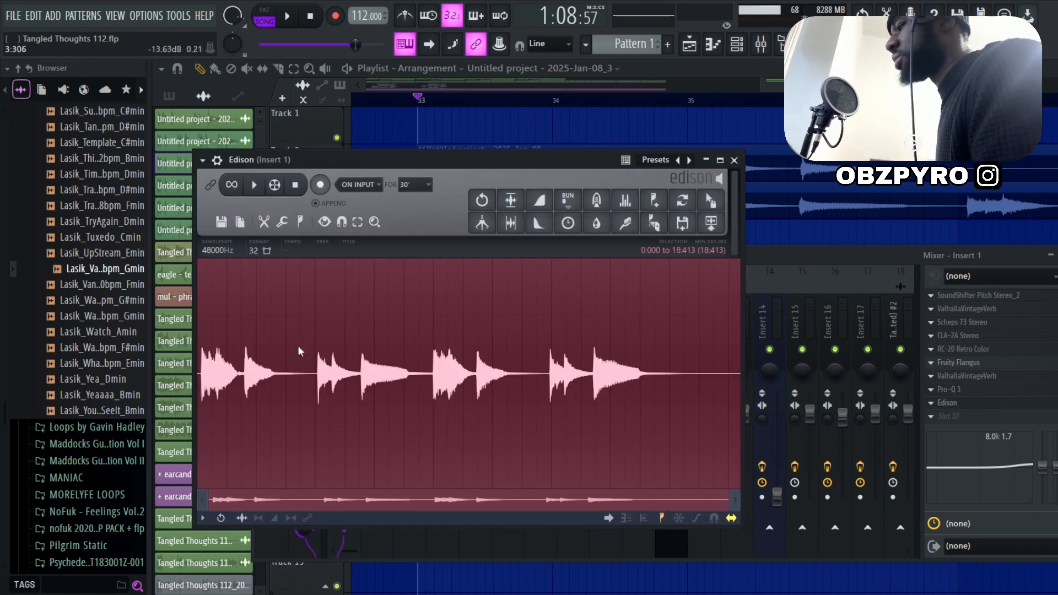
# Return to the playlist, check the audio clip on Track 3 at bar 33 and play it back
pyautogui.click(777, 233)
pyautogui.scroll(-5, 767, 287)
pyautogui.scroll(3, 750, 284)
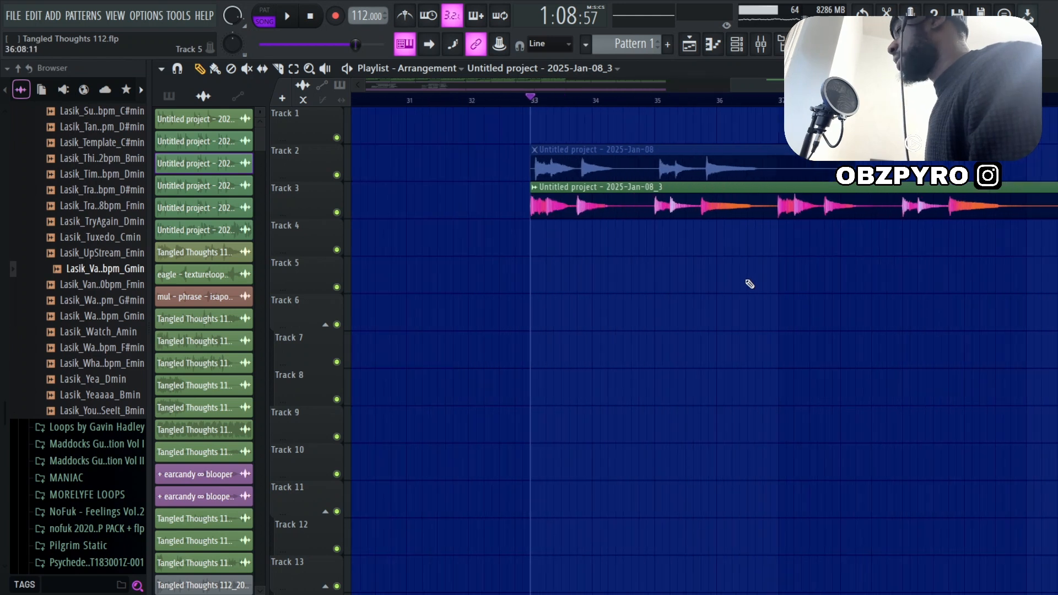
pyautogui.scroll(-2, 751, 237)
pyautogui.scroll(3, 751, 236)
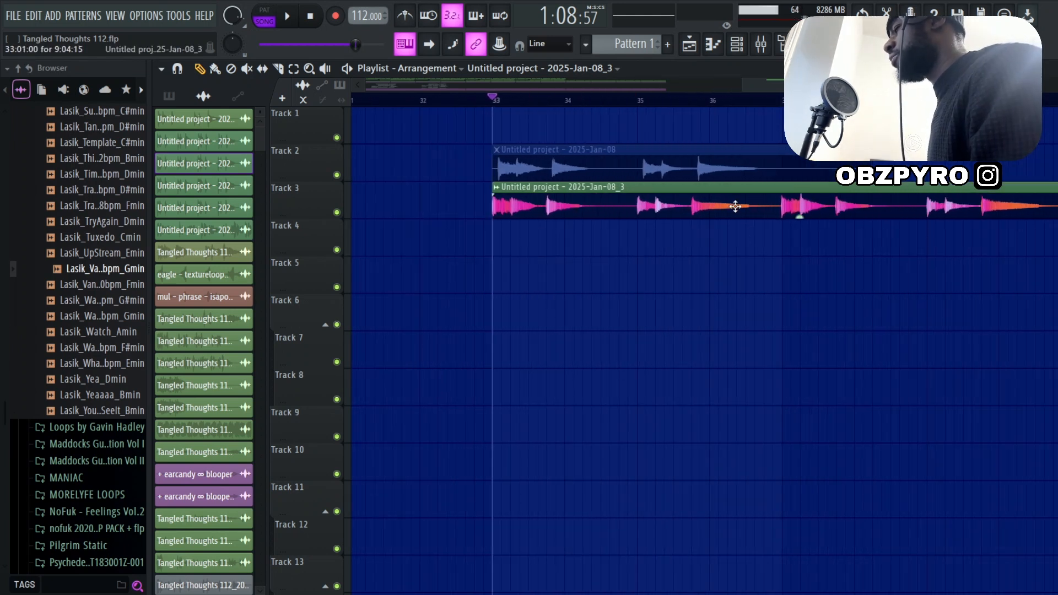
pyautogui.doubleClick(736, 206)
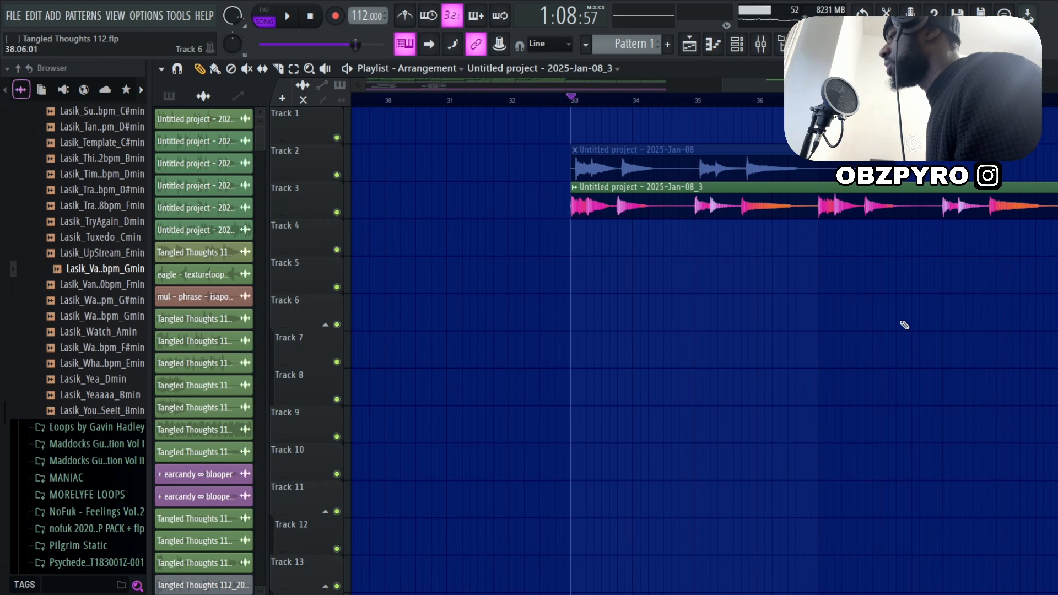
pyautogui.press('space')
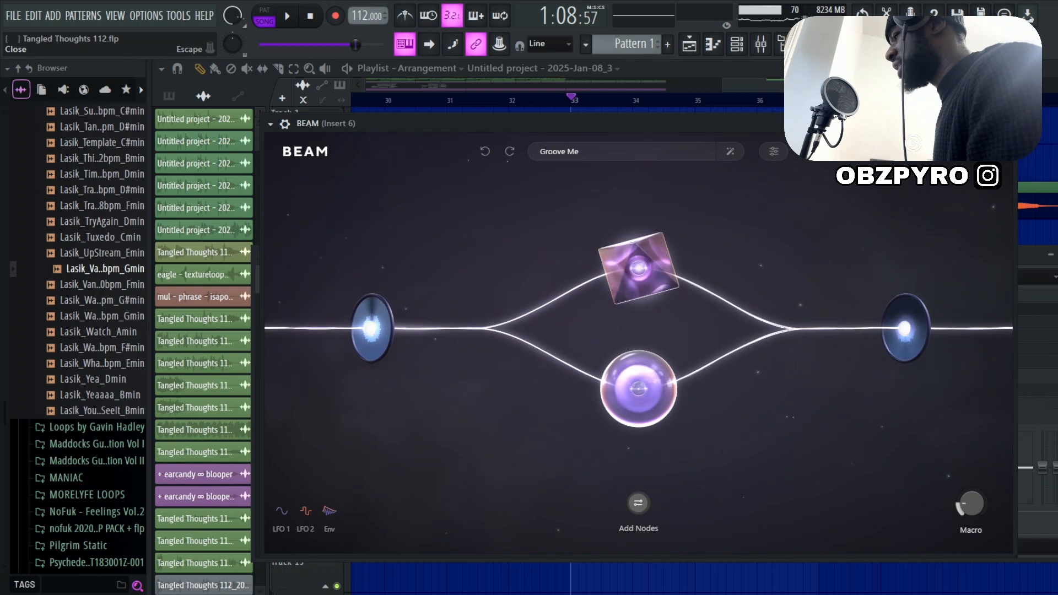
# Inspect the BEAM, CLA-2A, Flanger BL-20, ValhallaVintageVerb and Pro-Q 3 effects on mixer Insert 6
pyautogui.click(1006, 124)
pyautogui.click(990, 327)
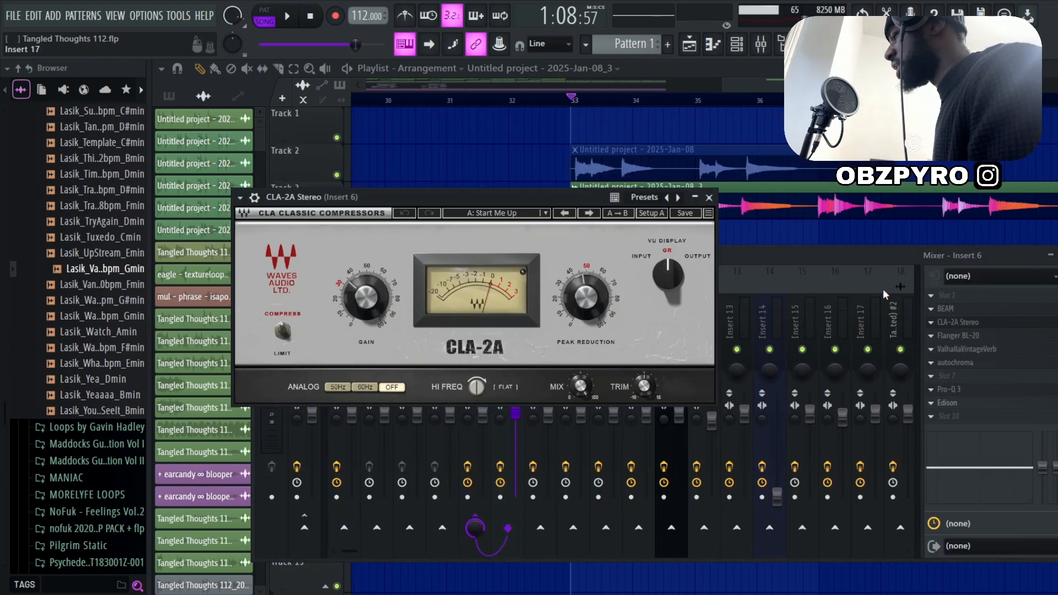
pyautogui.click(710, 197)
pyautogui.click(974, 335)
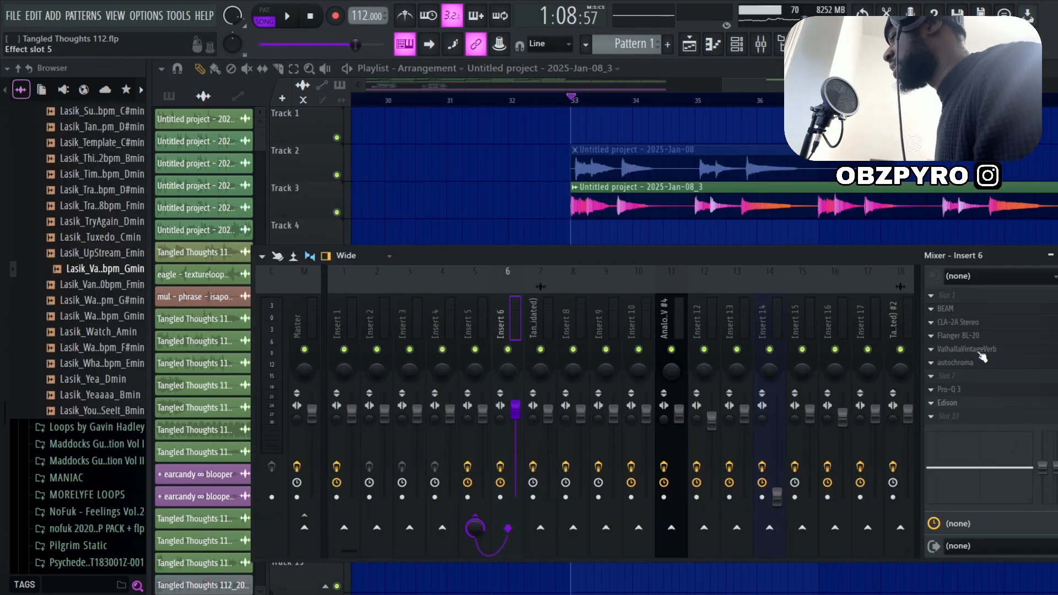
pyautogui.click(982, 356)
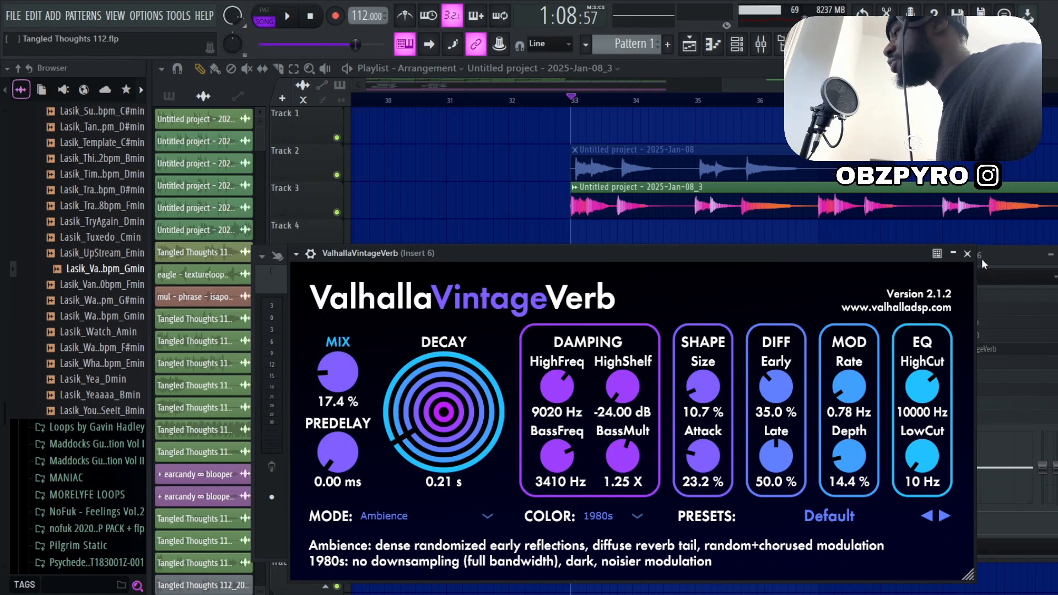
pyautogui.click(968, 253)
pyautogui.click(992, 391)
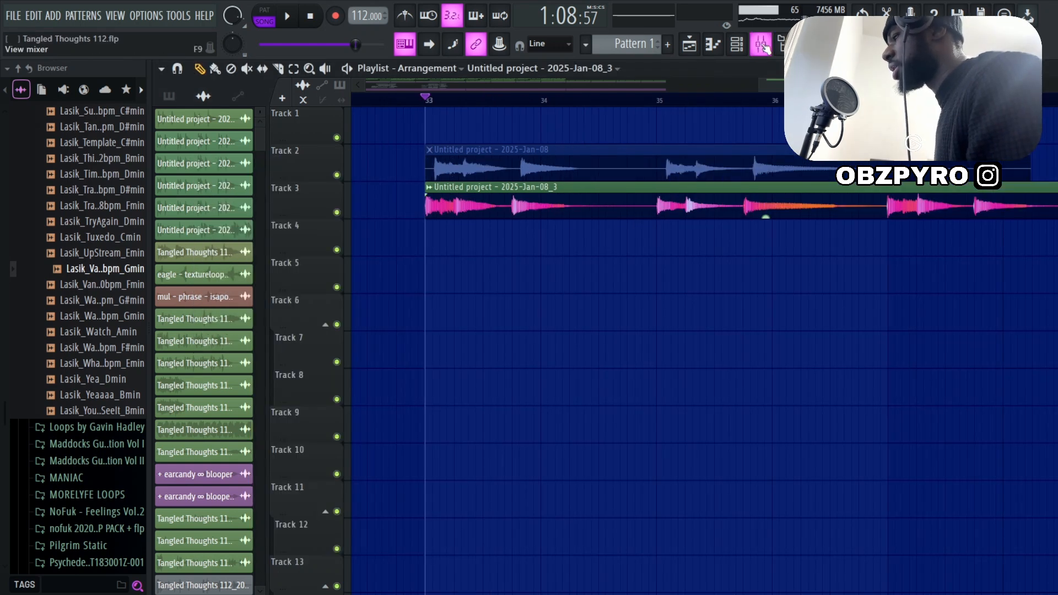
# Listen to the processed guitar clip on Track 3 from bar 33, stopping once its phrases have played
pyautogui.press('space')
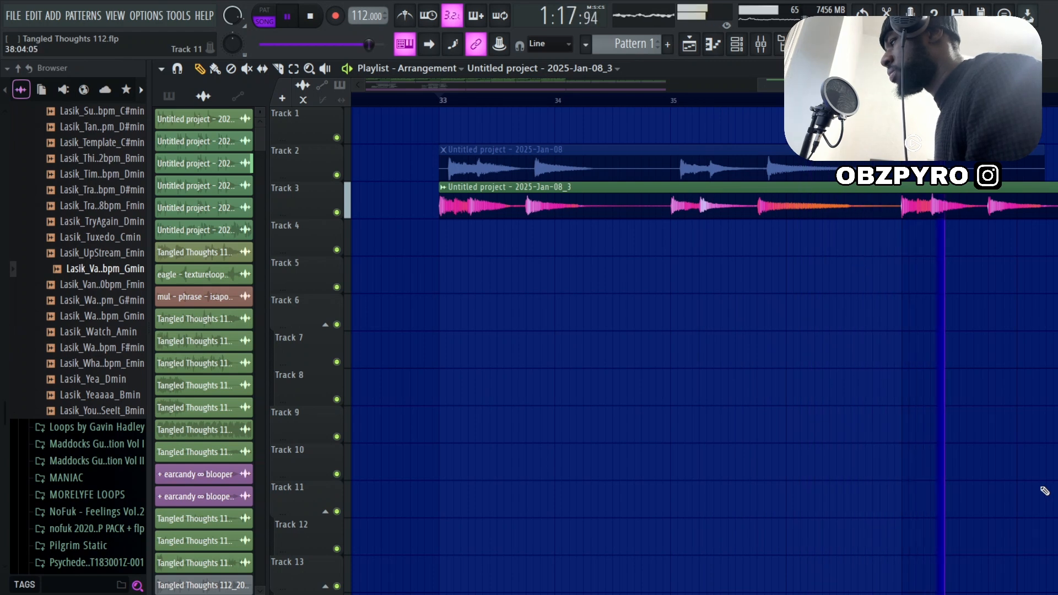
pyautogui.scroll(-5, 980, 457)
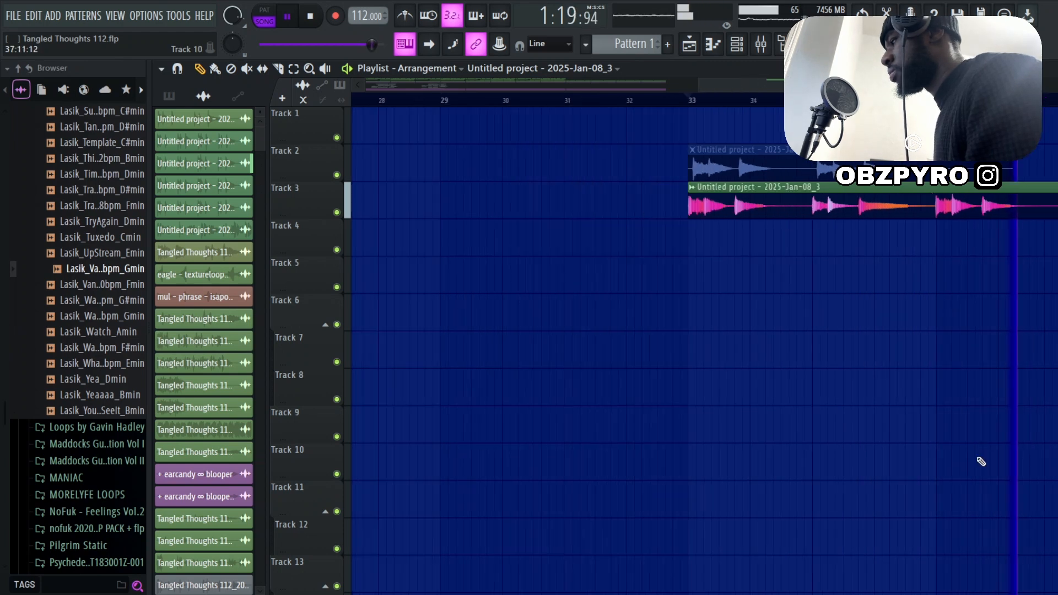
pyautogui.scroll(-3, 977, 458)
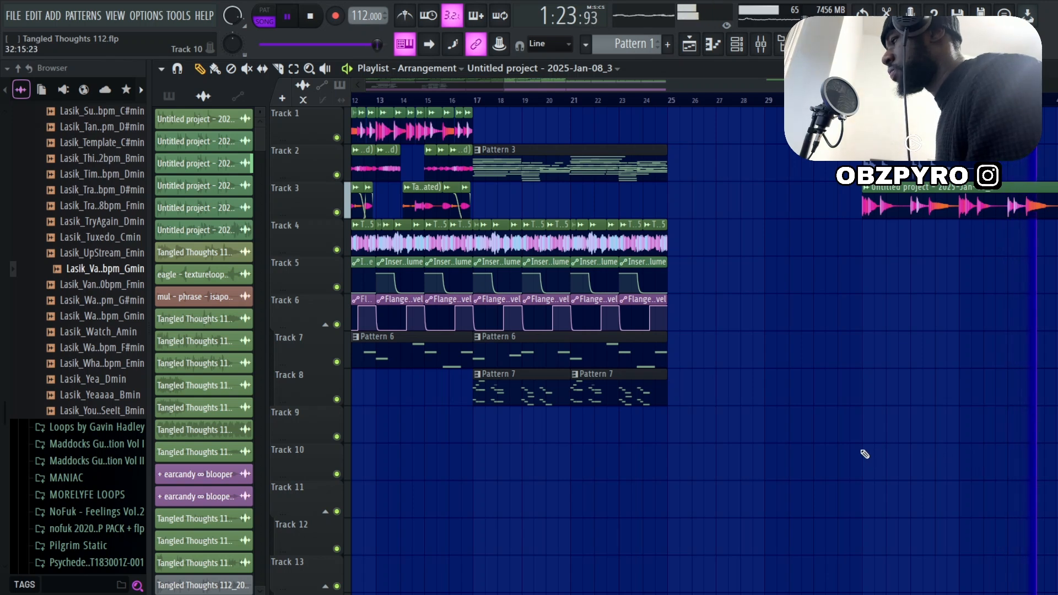
pyautogui.press('space')
# Review the channel settings of the Track 3 guitar clip, including its time stretching and precomputed effects
pyautogui.scroll(8, 962, 314)
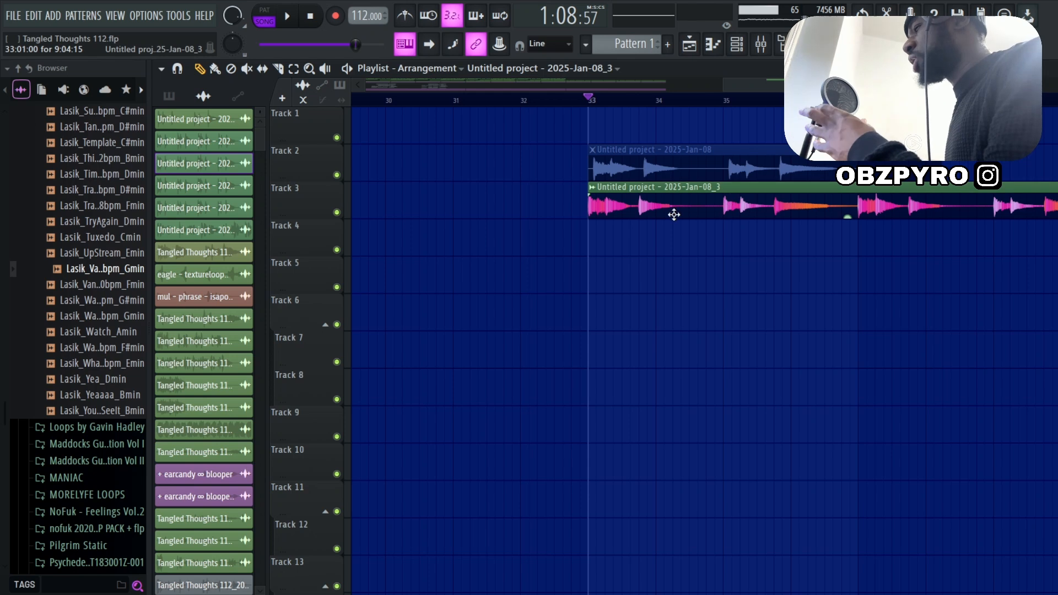
pyautogui.doubleClick(671, 212)
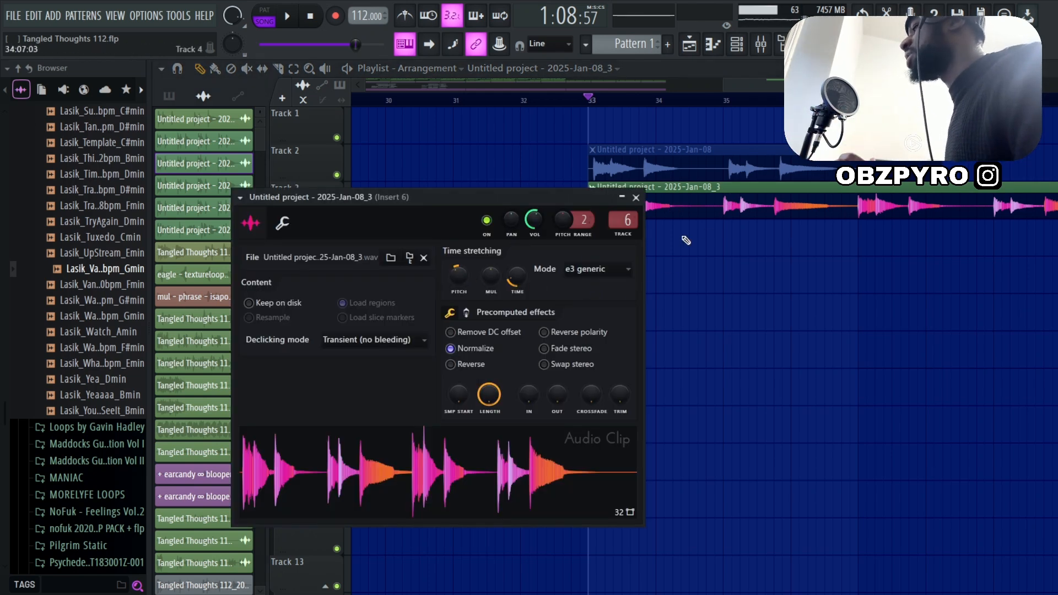
pyautogui.press('Escape')
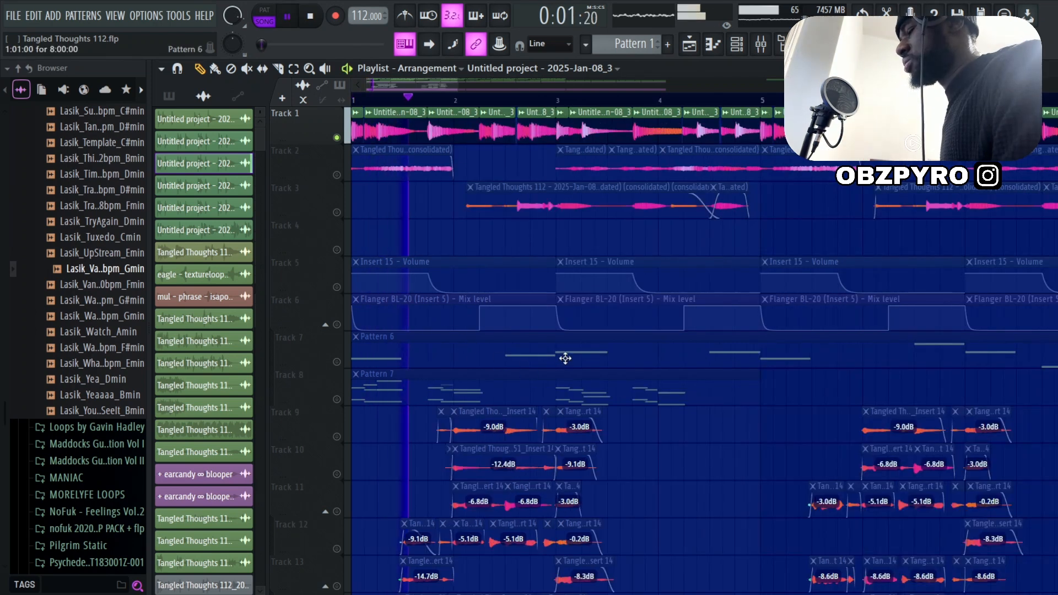
# Listen to the soloed guitar chops on Track 1 from bar 1, stopping playback before bar 9
pyautogui.scroll(-2, 565, 359)
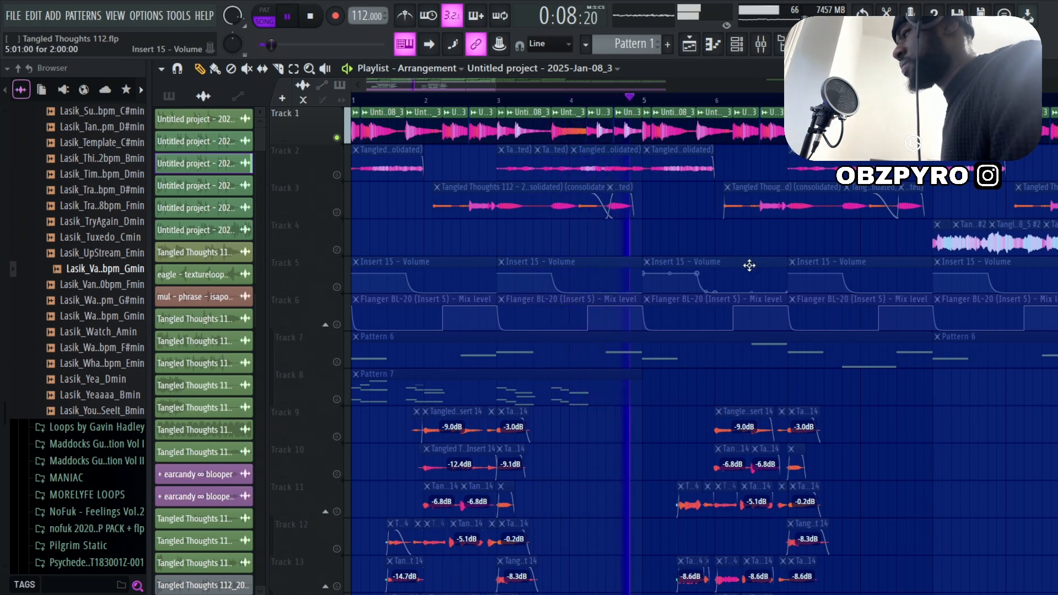
pyautogui.scroll(3, 798, 261)
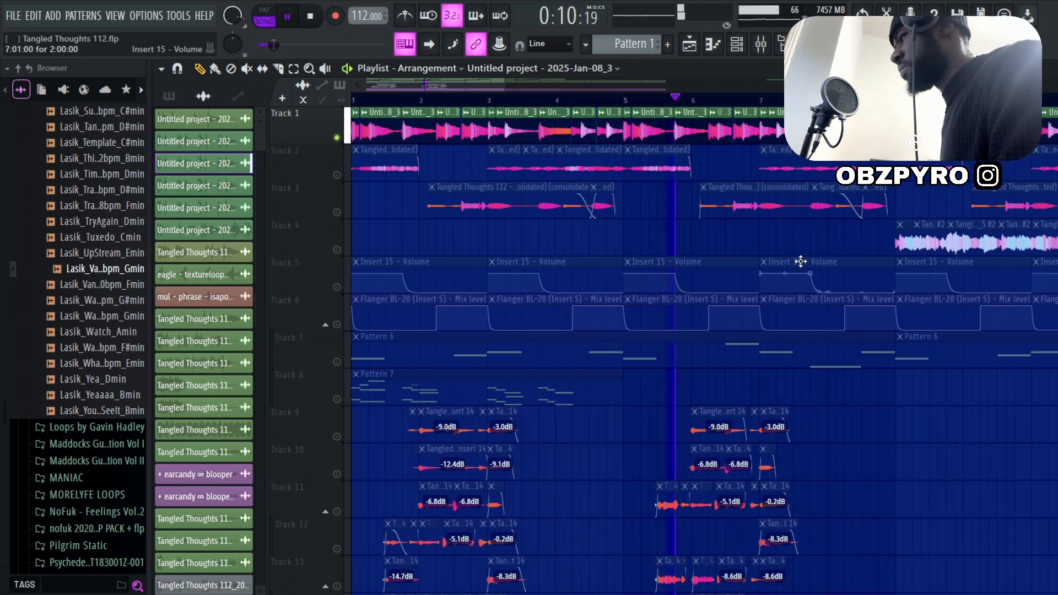
pyautogui.scroll(3, 657, 238)
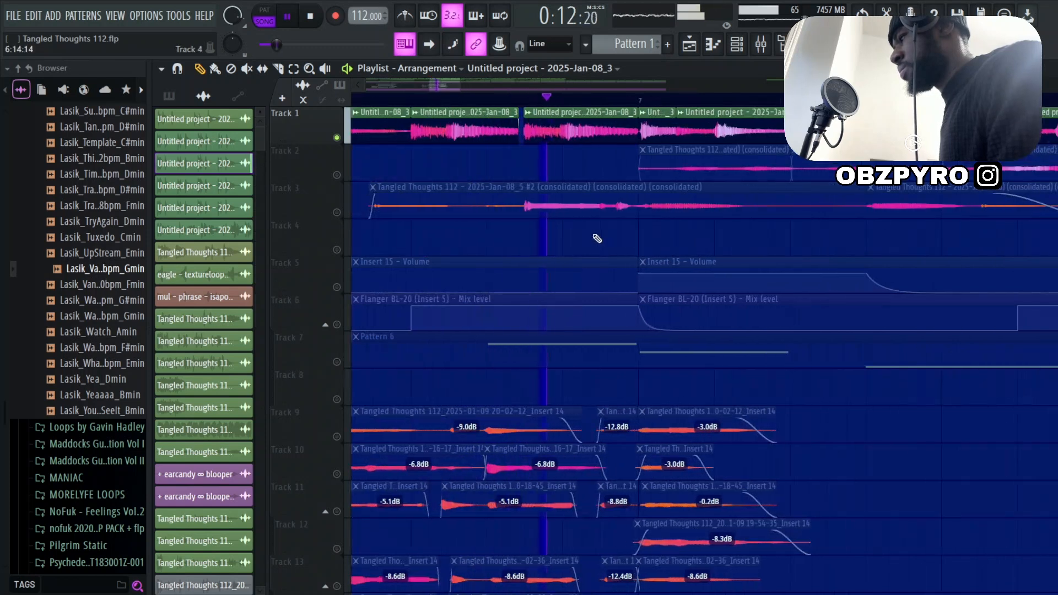
pyautogui.scroll(-6, 551, 242)
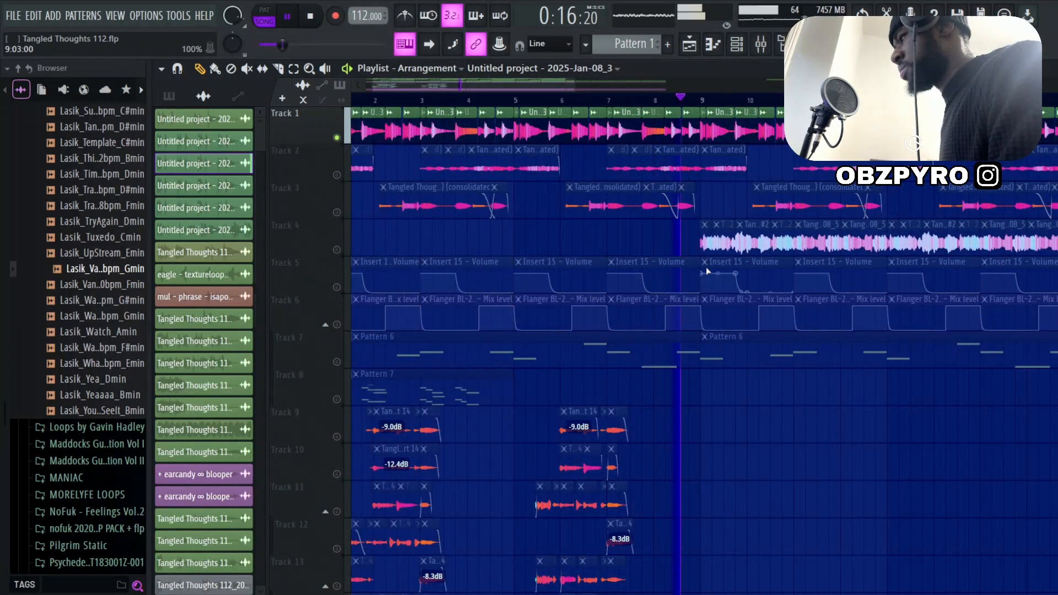
pyautogui.press('space')
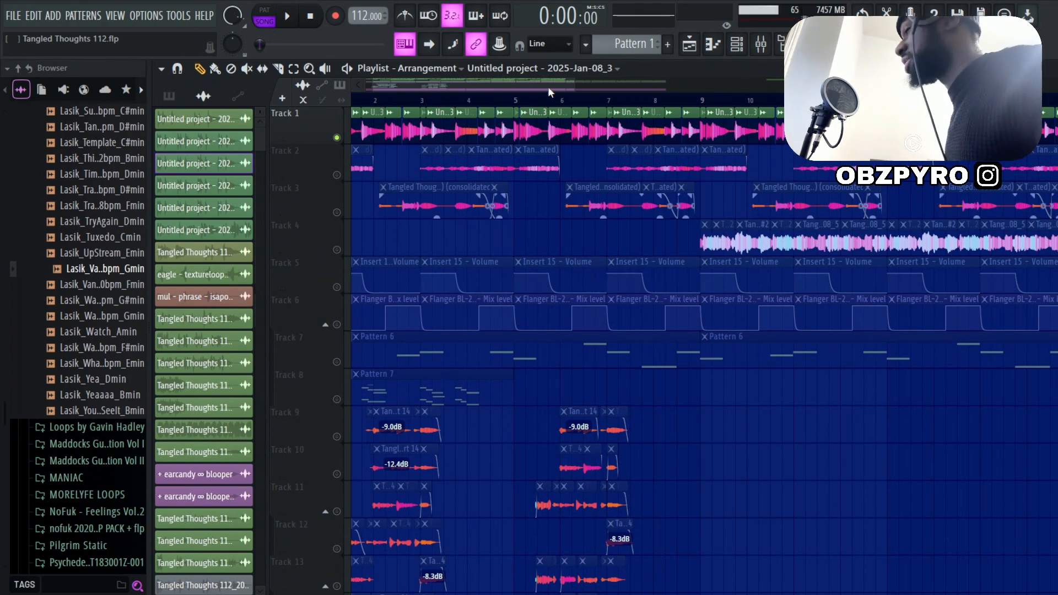
# Examine how the guitar sample on Track 1 is cut and spaced across the first bars
pyautogui.moveTo(571, 85); pyautogui.dragTo(336, 93)
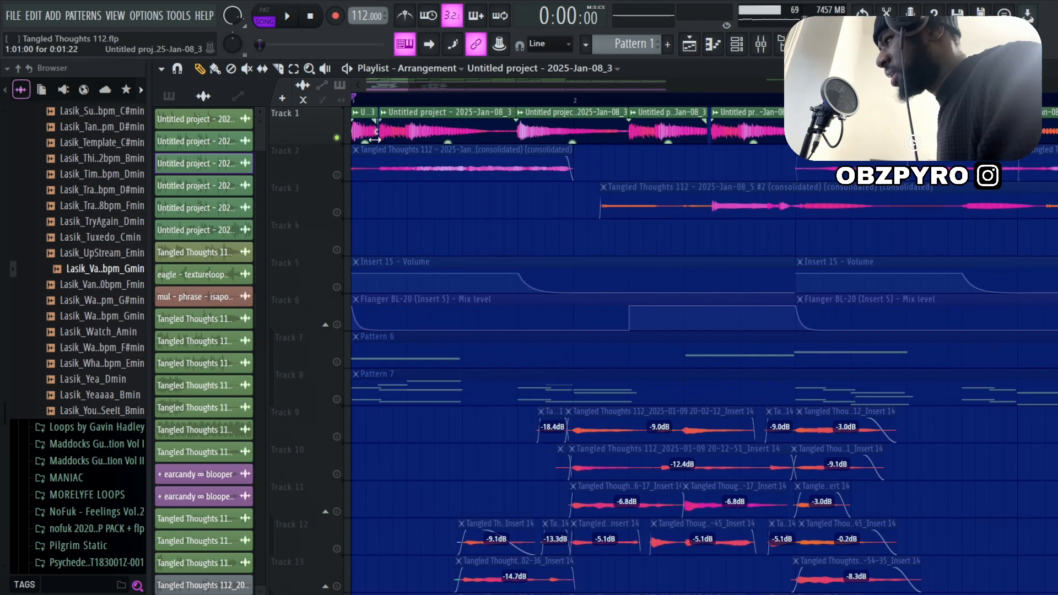
pyautogui.scroll(4, 360, 152)
pyautogui.scroll(-2, 429, 121)
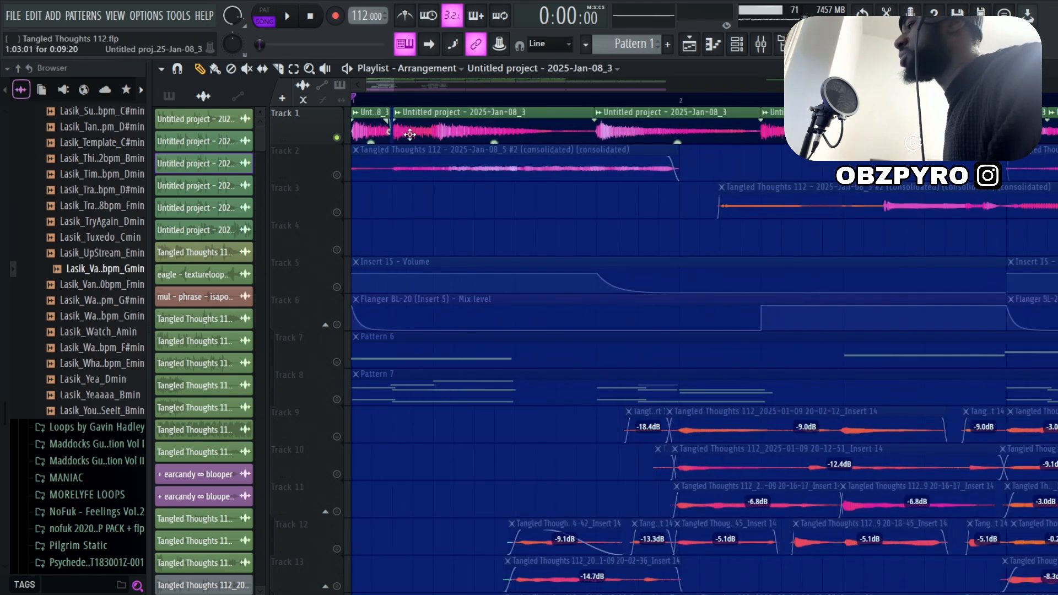
pyautogui.scroll(5, 430, 140)
pyautogui.scroll(-2, 570, 147)
pyautogui.scroll(4, 677, 127)
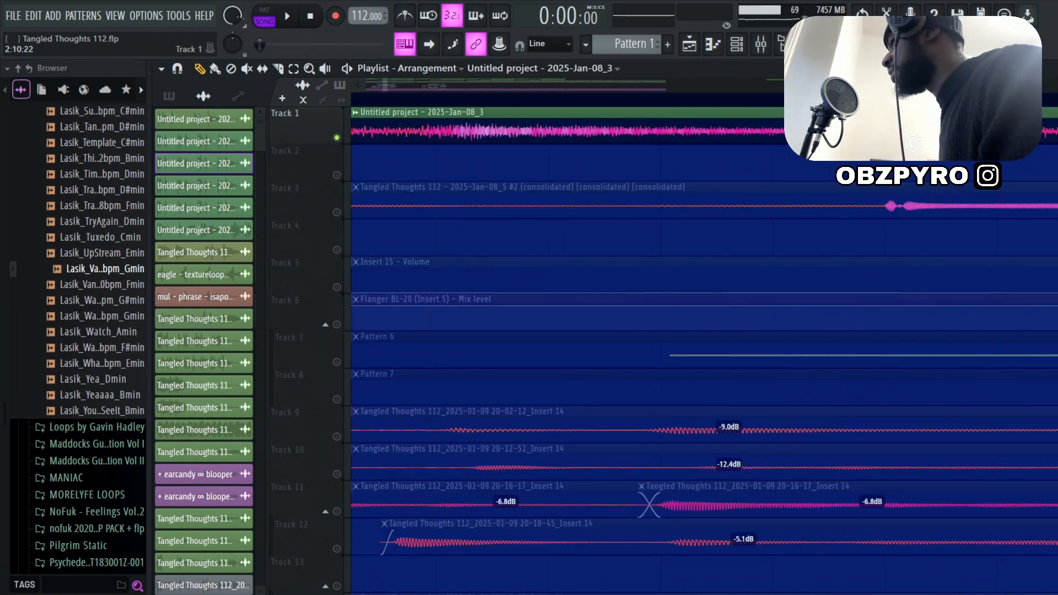
pyautogui.scroll(-4, 677, 155)
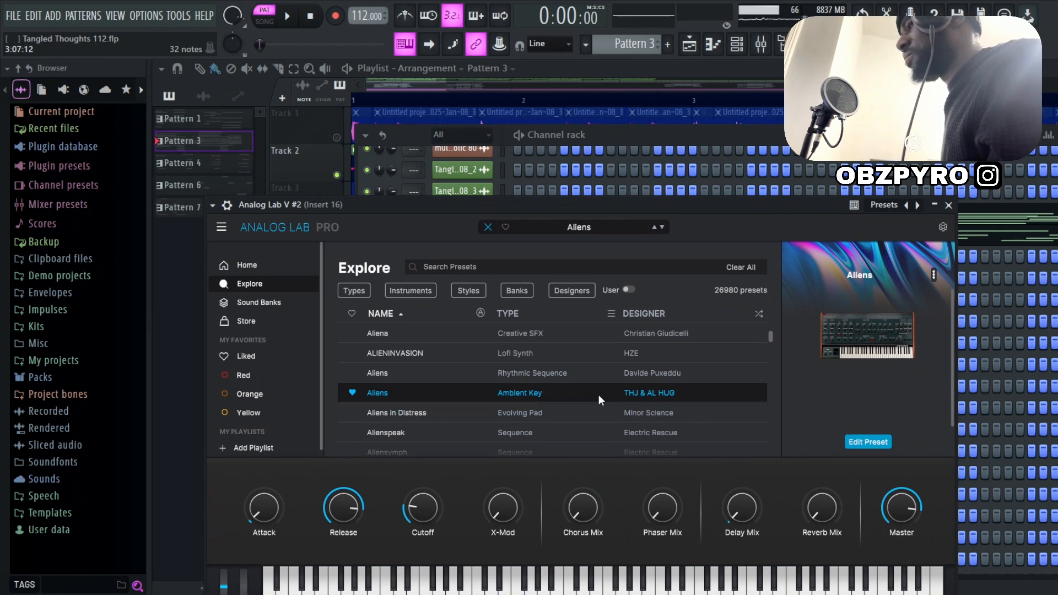
# Open the Analog Lab V #2 notes of Pattern 3 in the piano roll and play them through
pyautogui.click(753, 136)
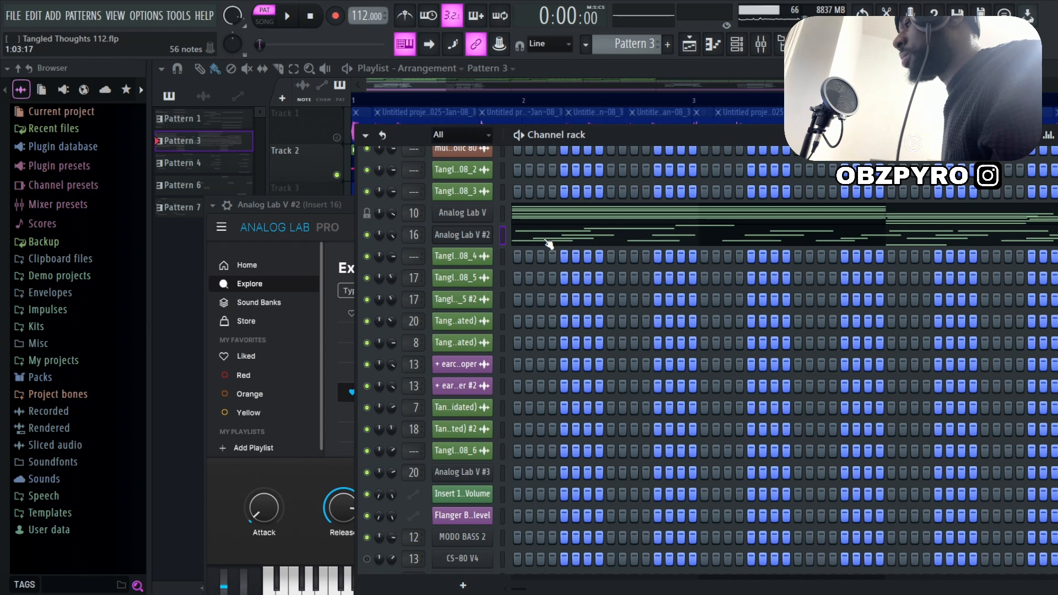
pyautogui.click(550, 244)
pyautogui.press('space')
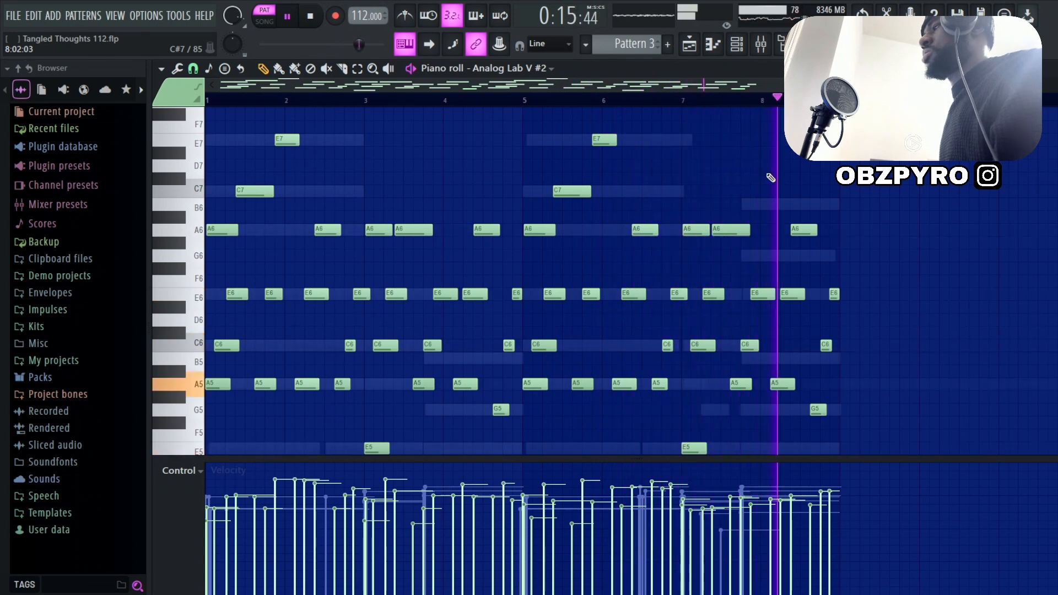
pyautogui.press('space')
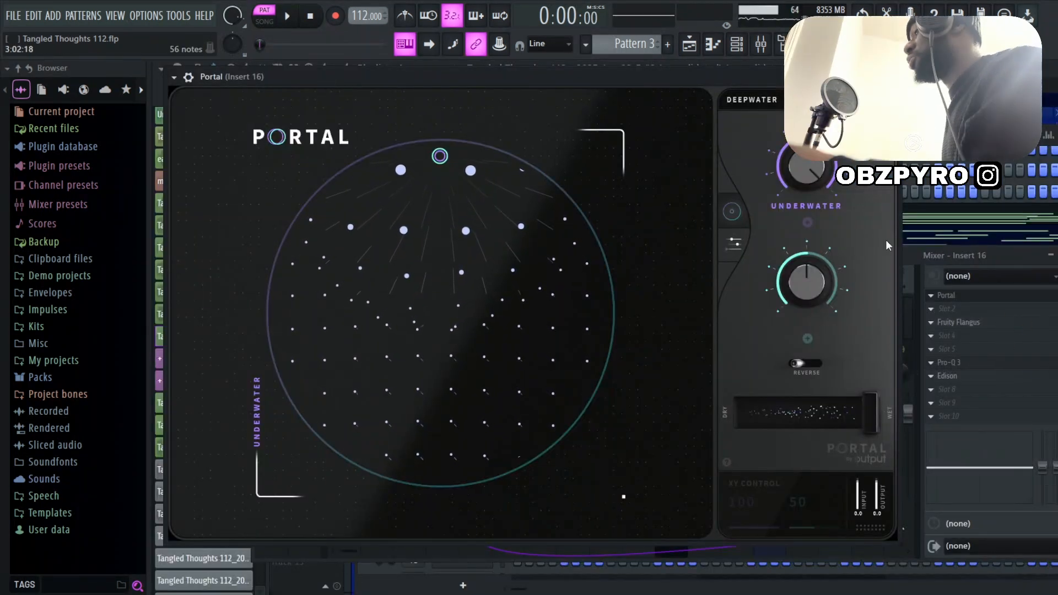
# Inspect the Fruity Flangus, Pro-Q 3 and Edison slots on mixer Insert 16 and play the Edison recording
pyautogui.click(959, 323)
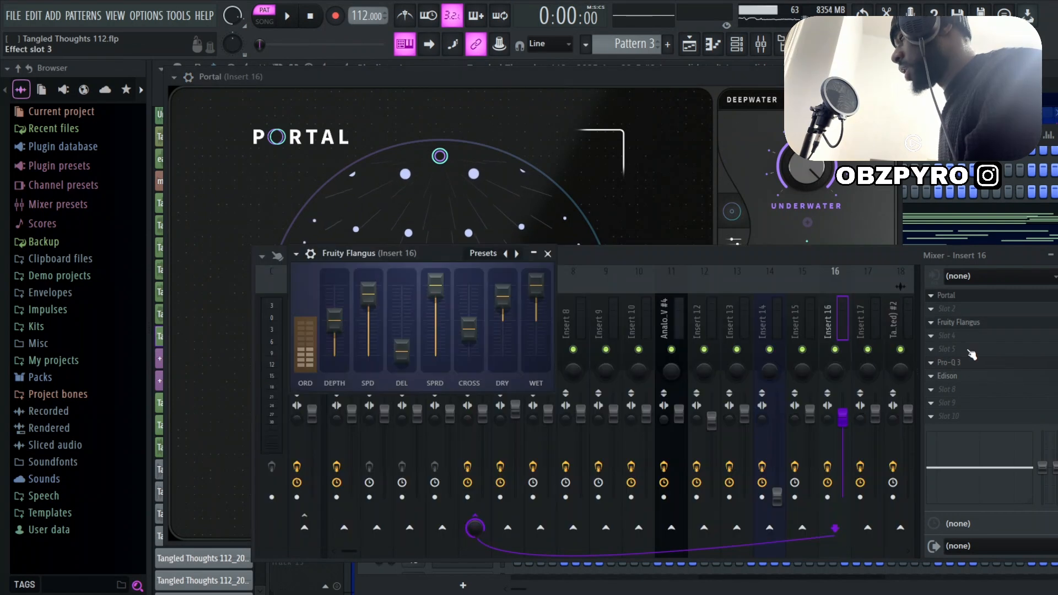
pyautogui.click(965, 366)
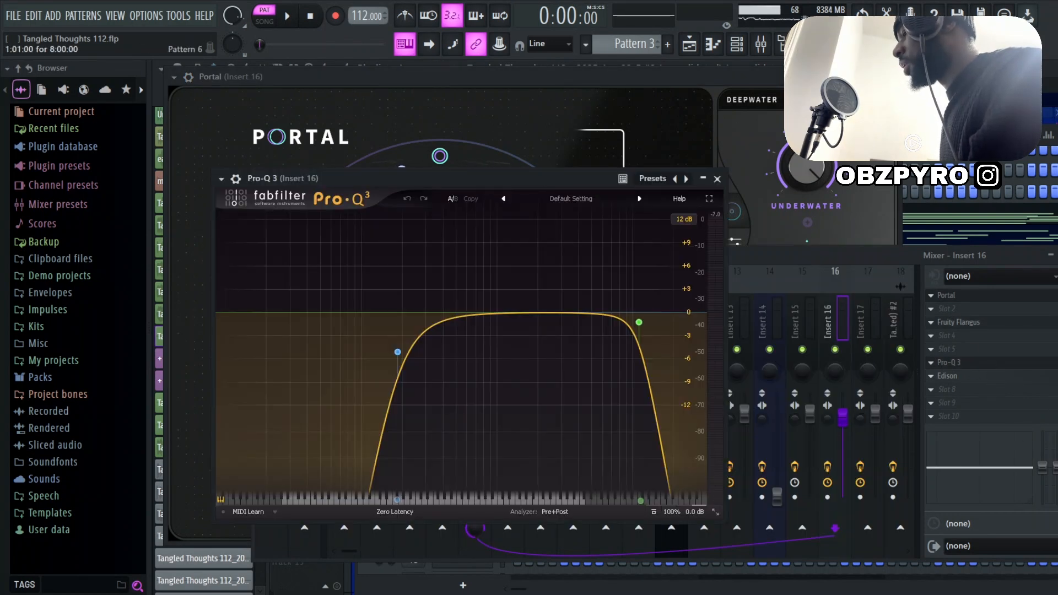
pyautogui.click(959, 376)
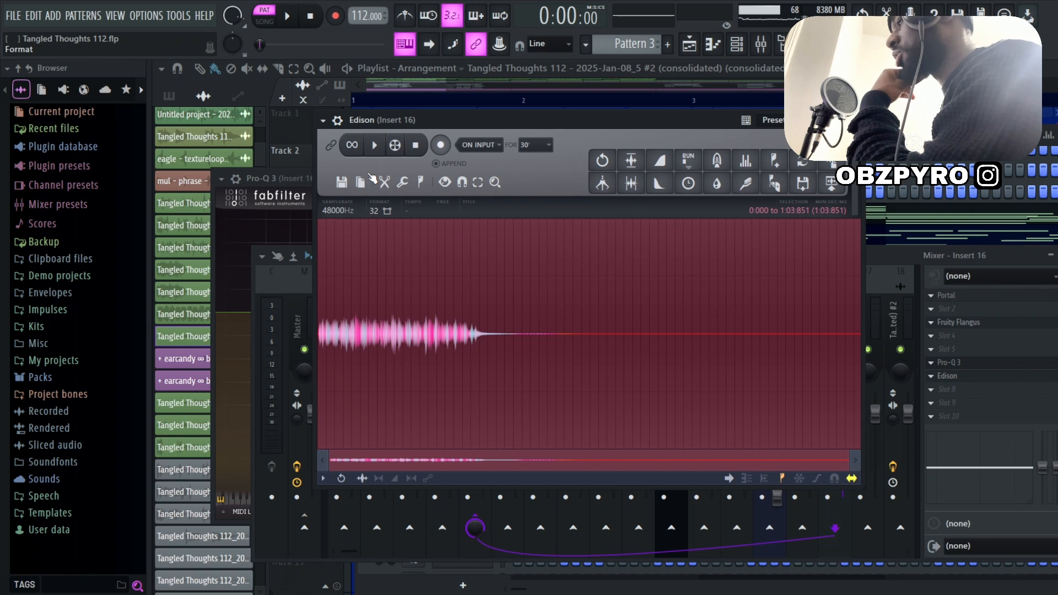
pyautogui.click(381, 155)
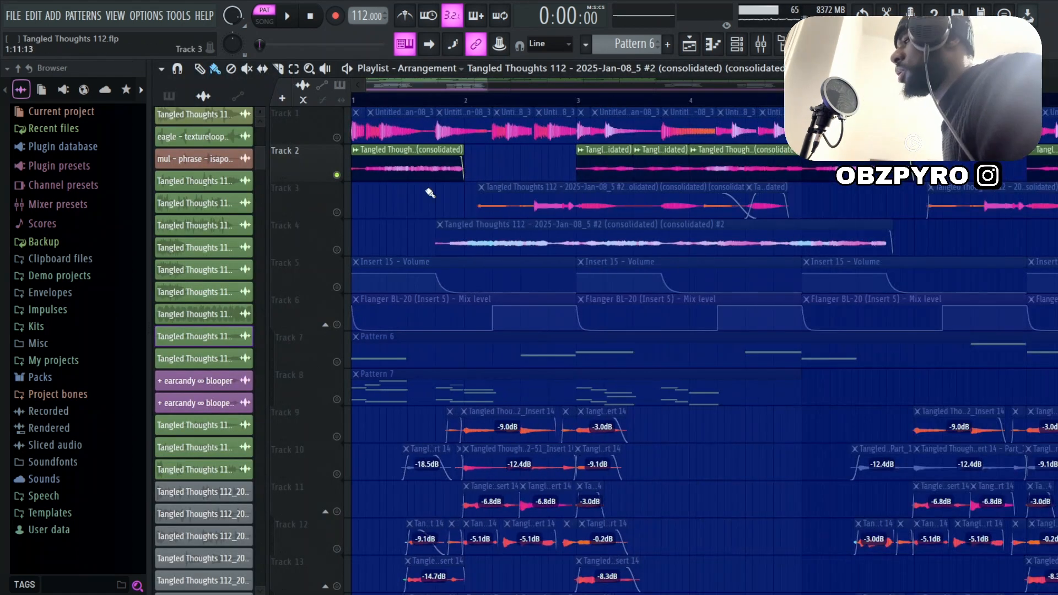
# Return to the playlist and listen to the soloed Track 2 clips from bar 1, stopping after about eight bars
pyautogui.scroll(-2, 438, 176)
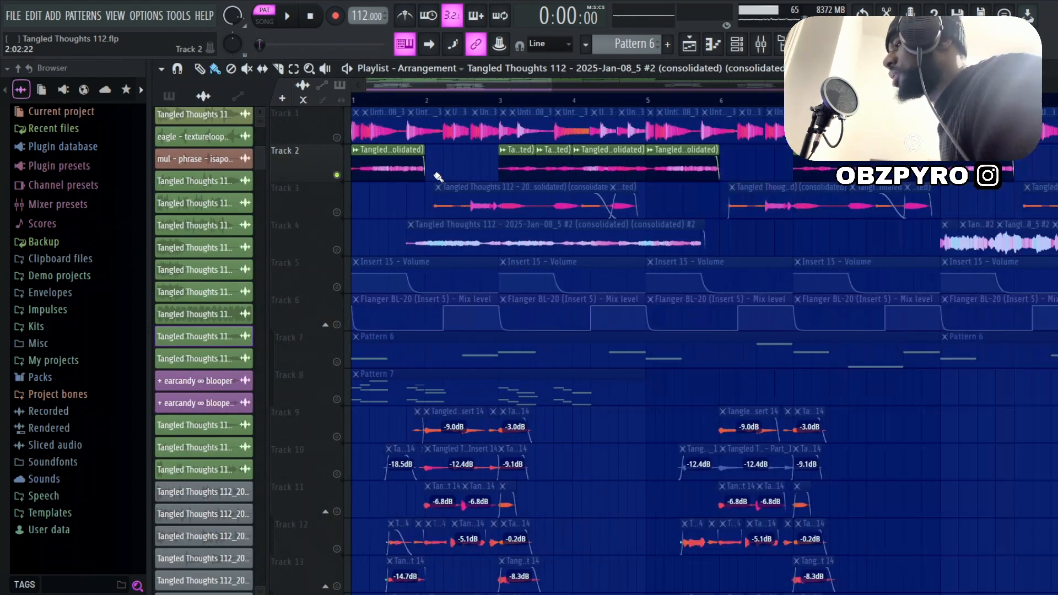
pyautogui.scroll(5, 331, 204)
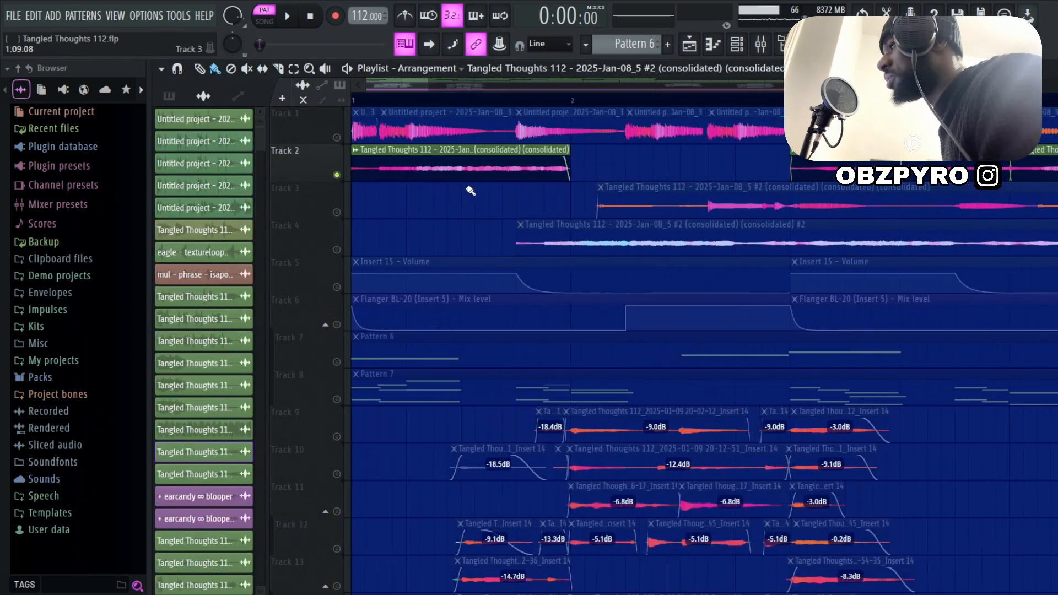
pyautogui.scroll(-5, 470, 188)
pyautogui.press('space')
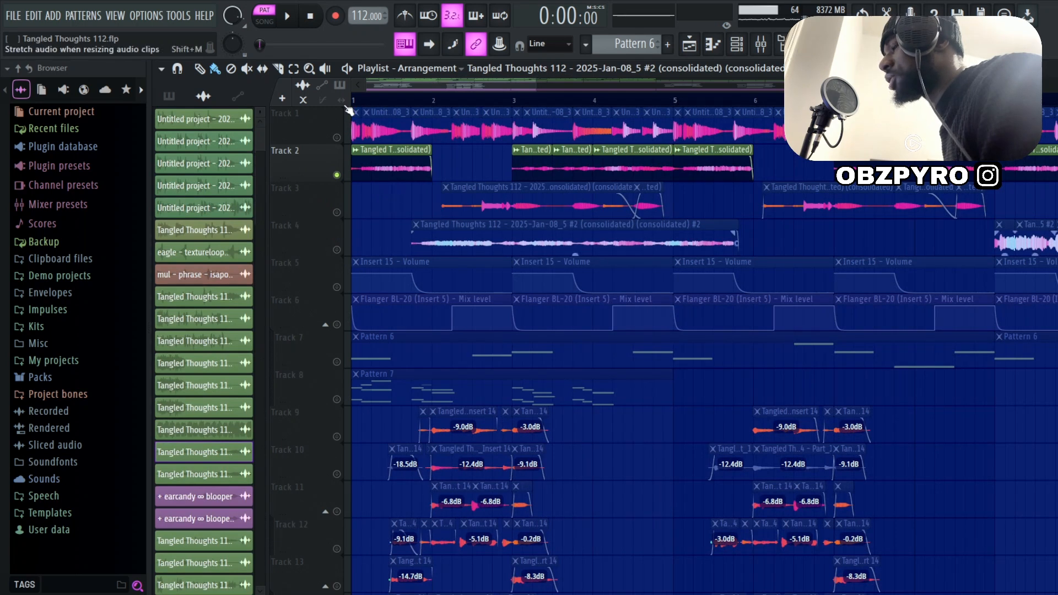
pyautogui.scroll(-1, 668, 226)
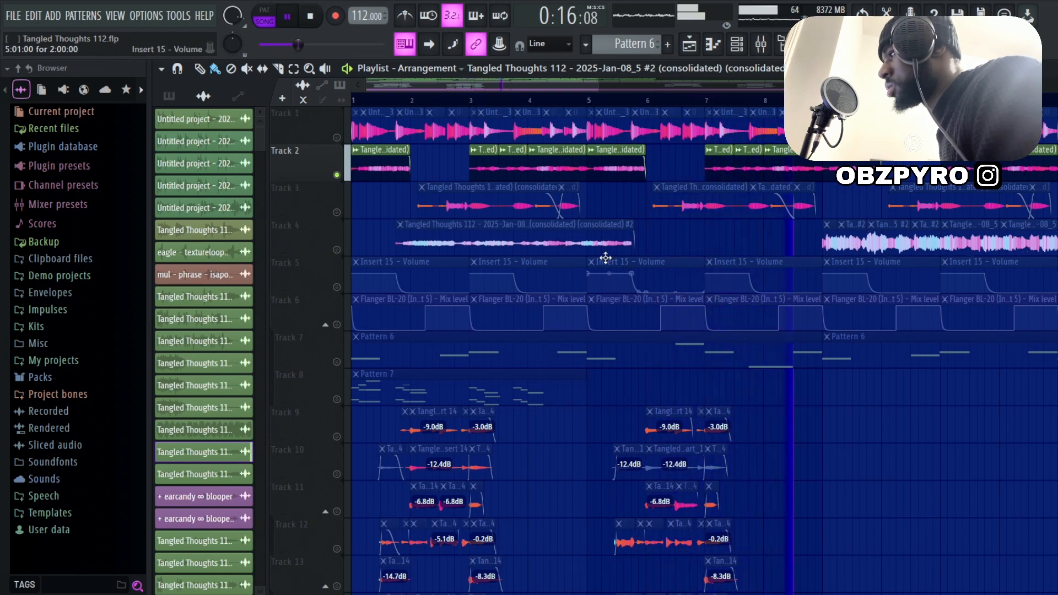
pyautogui.press('space')
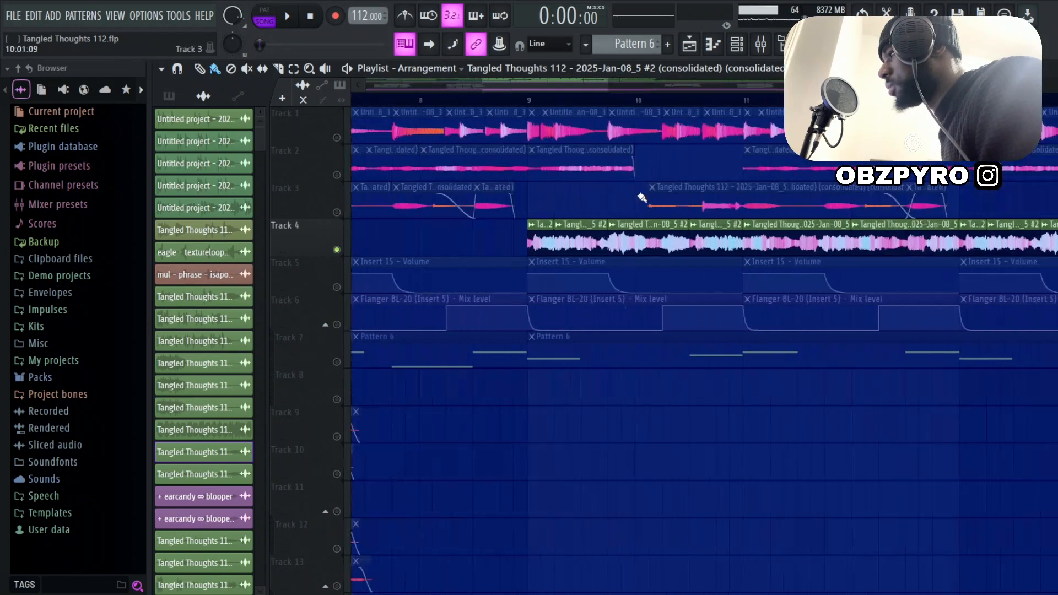
# Listen to the soloed chopped clips on Track 4 from bar 9 up to around bar 17
pyautogui.scroll(3, 562, 146)
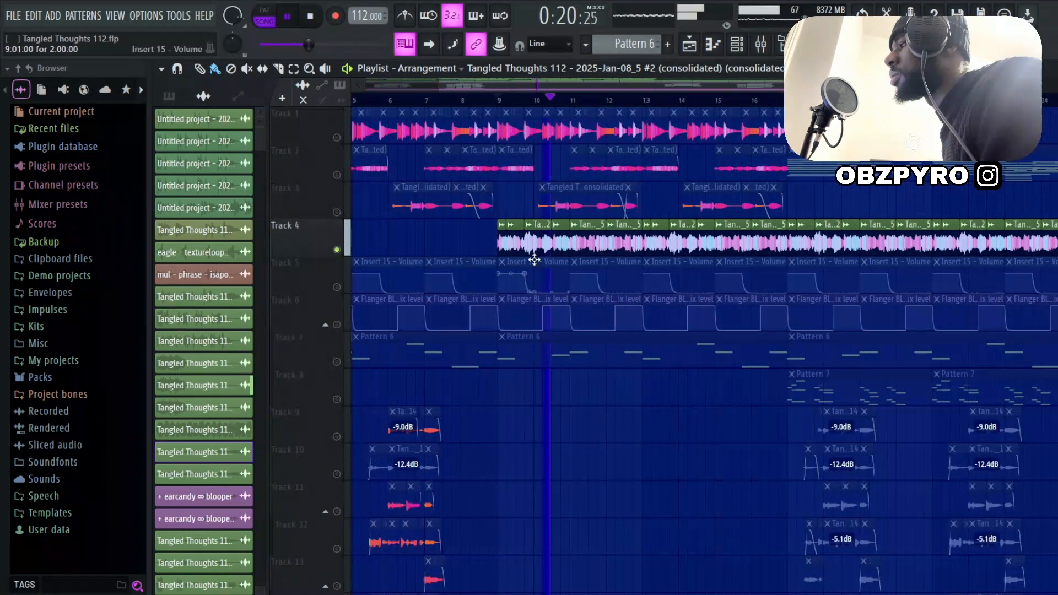
pyautogui.scroll(4, 499, 263)
pyautogui.scroll(-4, 506, 267)
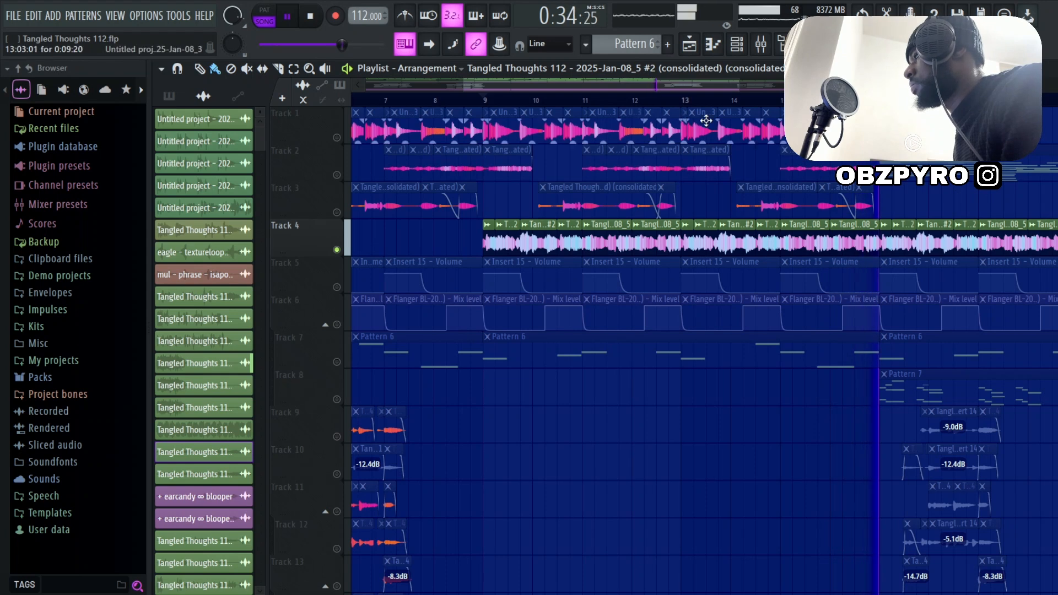
pyautogui.press('space')
# Inspect the Pro-Q 3 and CLA-2A Stereo effects on mixer Insert 8
pyautogui.press('F9')
pyautogui.click(959, 310)
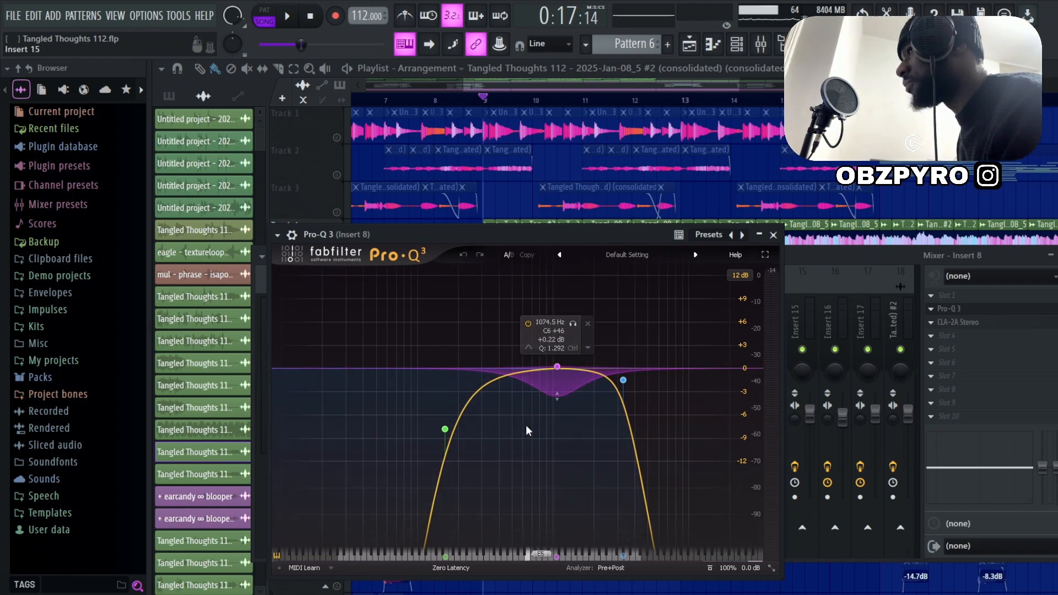
pyautogui.click(973, 323)
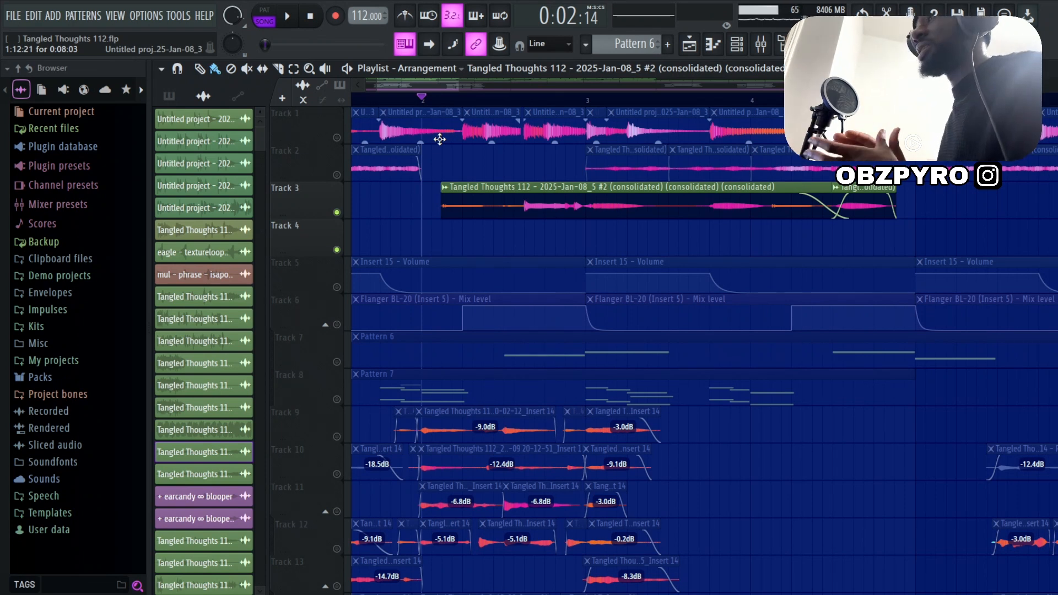
# Play the Track 3 clips from bar 2 and inspect the Pro-Q 3 on their mixer track 7
pyautogui.press('space')
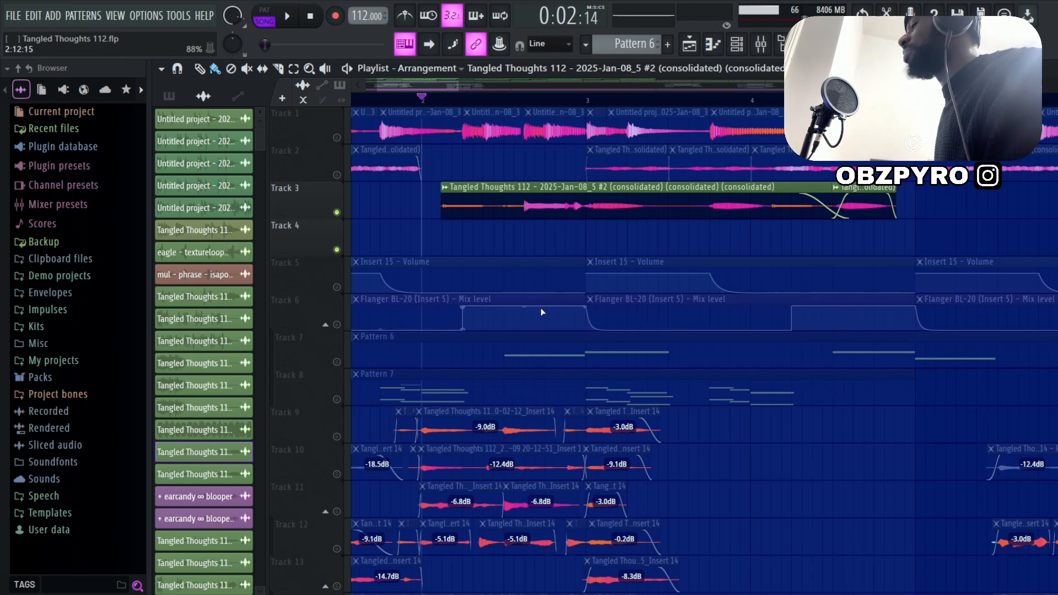
pyautogui.scroll(-3, 601, 306)
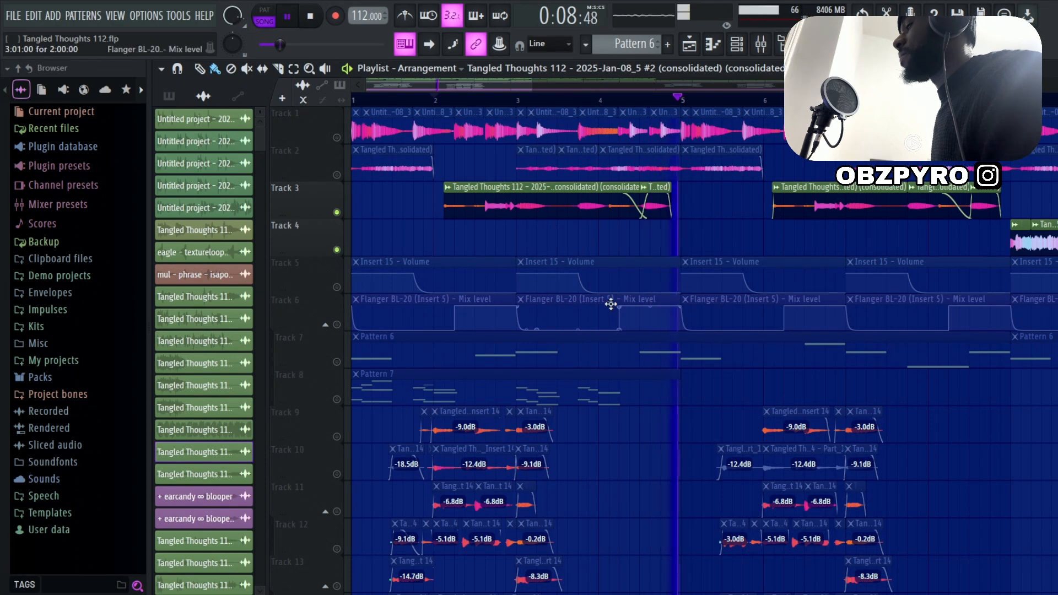
pyautogui.press('space')
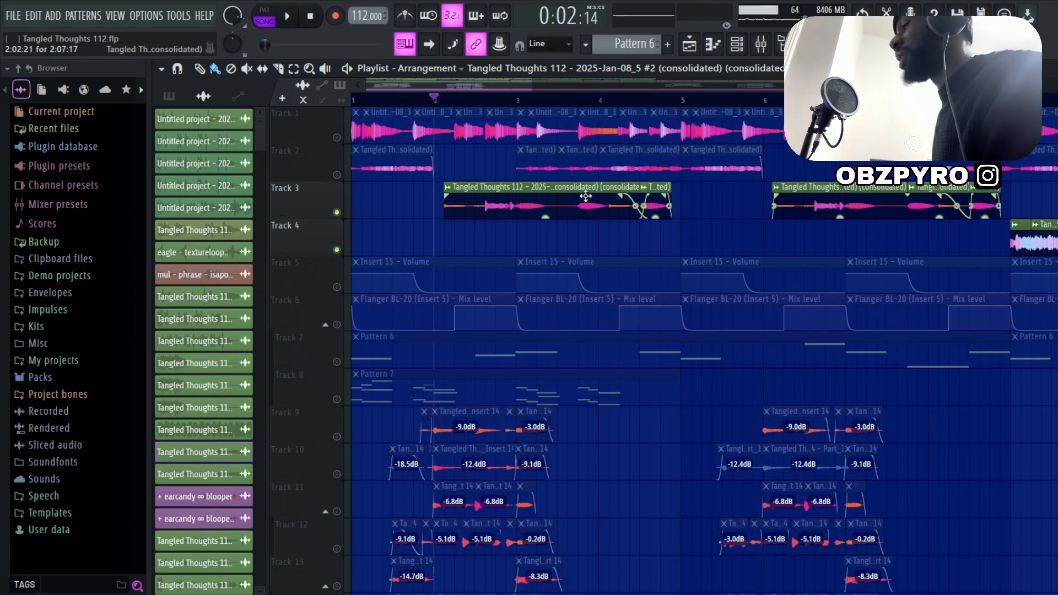
pyautogui.doubleClick(584, 204)
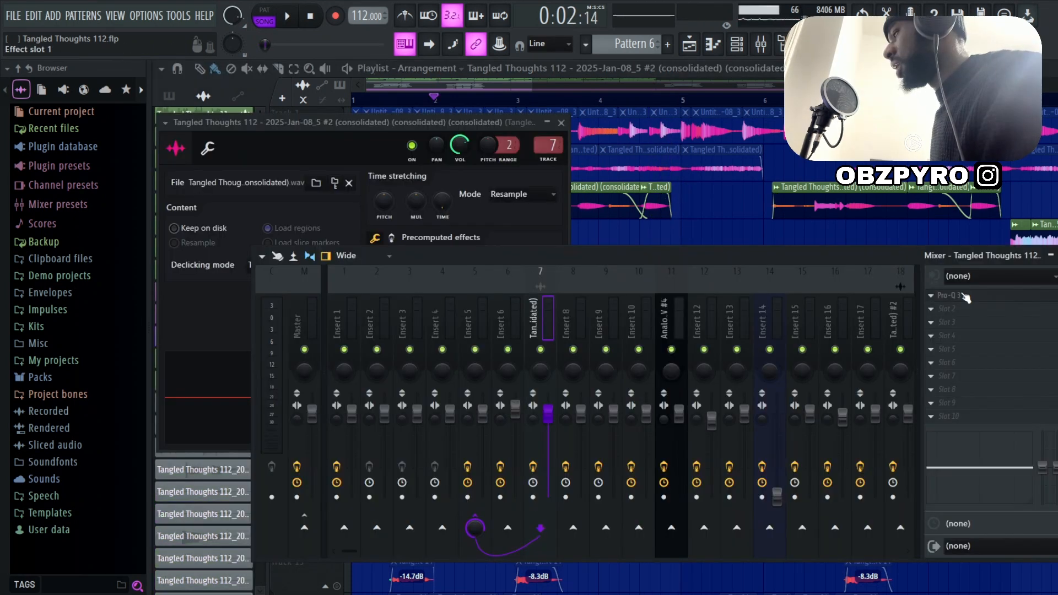
pyautogui.click(969, 297)
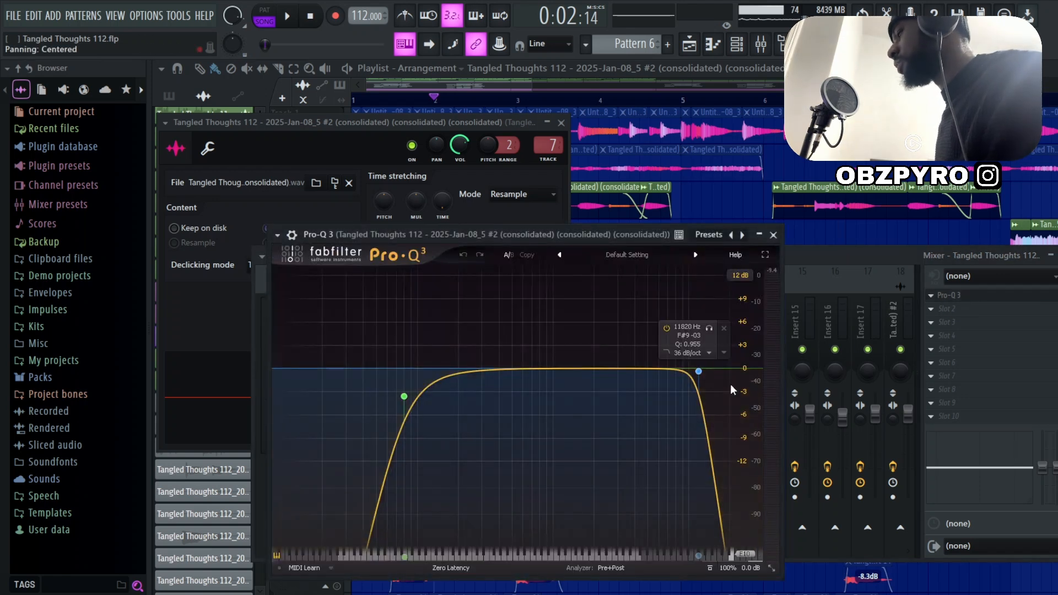
# Review the MODO BASS 2 Violin Bass settings and play its Pattern 6 notes in the piano roll
pyautogui.scroll(-1, 753, 87)
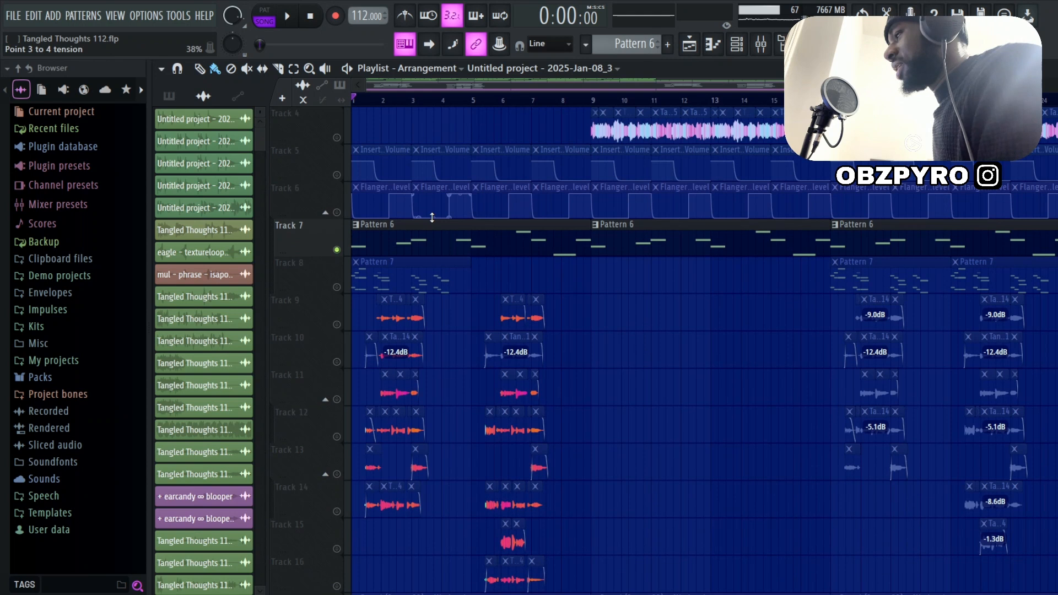
pyautogui.scroll(2, 488, 228)
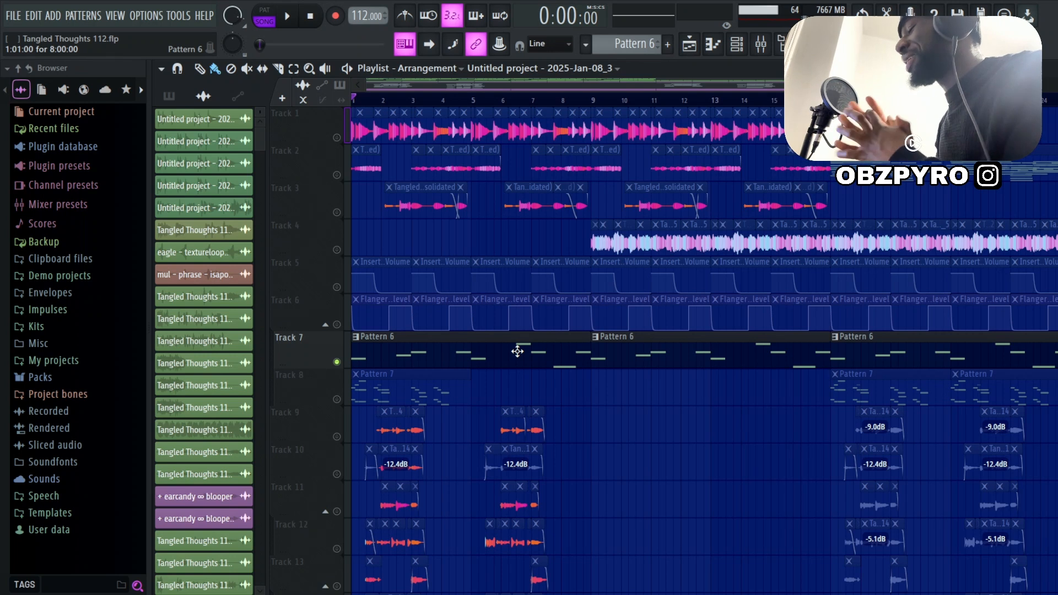
pyautogui.click(761, 44)
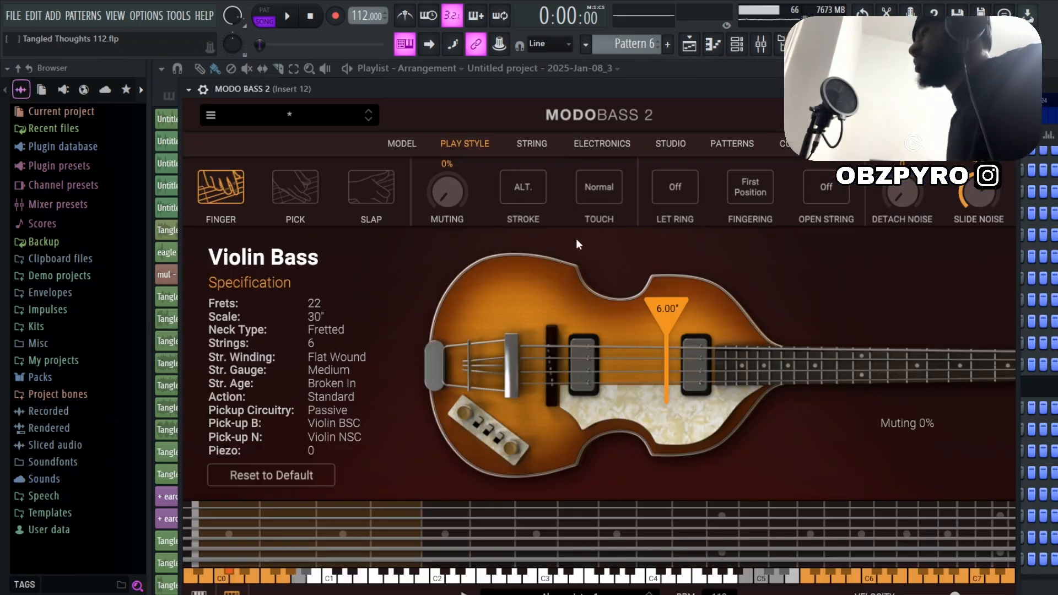
pyautogui.moveTo(562, 91); pyautogui.dragTo(521, 93)
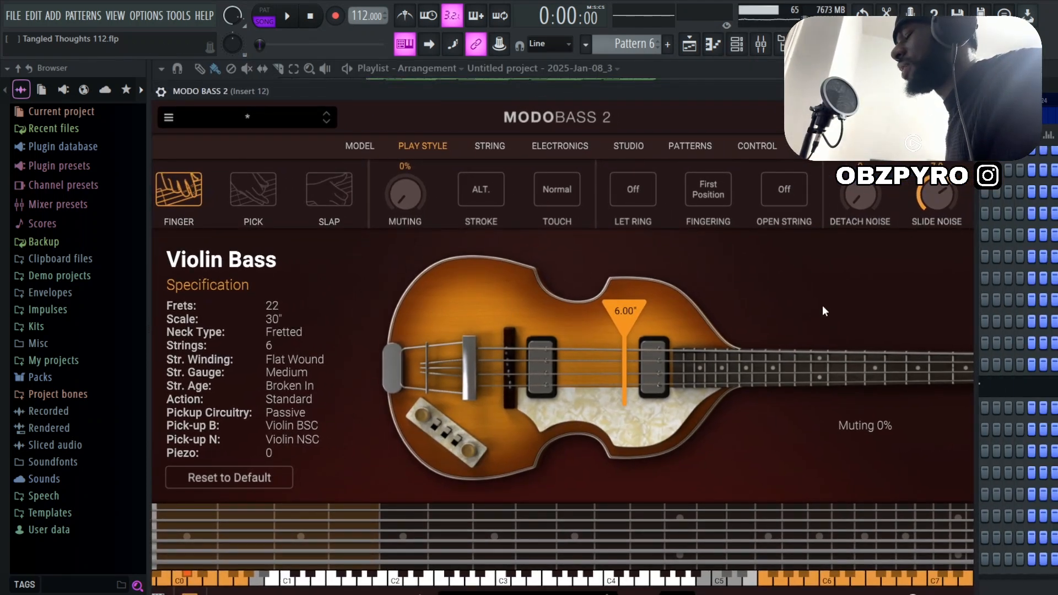
pyautogui.click(966, 91)
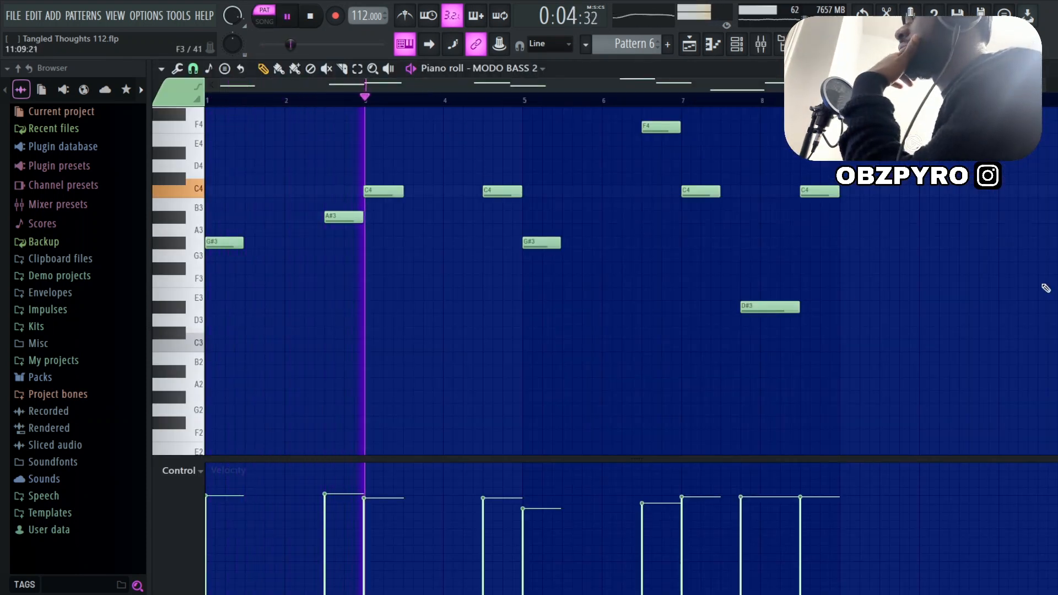
pyautogui.scroll(3, 1045, 288)
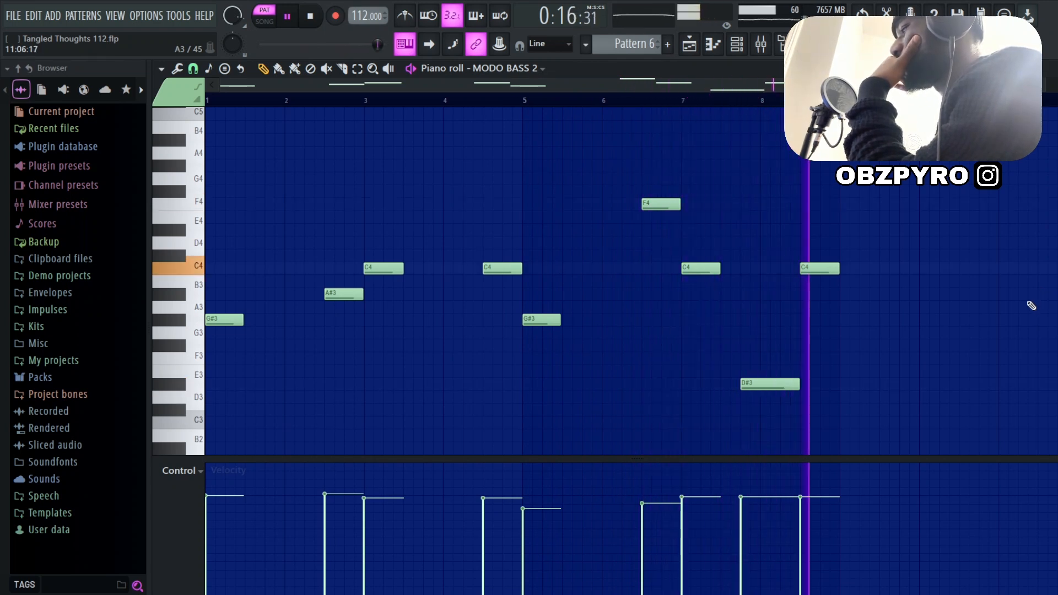
# Inspect the Archetype Cory Wong, Thermal and Ozone 11 Imager effects on mixer Insert 12, and replay the Pattern 6 bass notes
pyautogui.press('space')
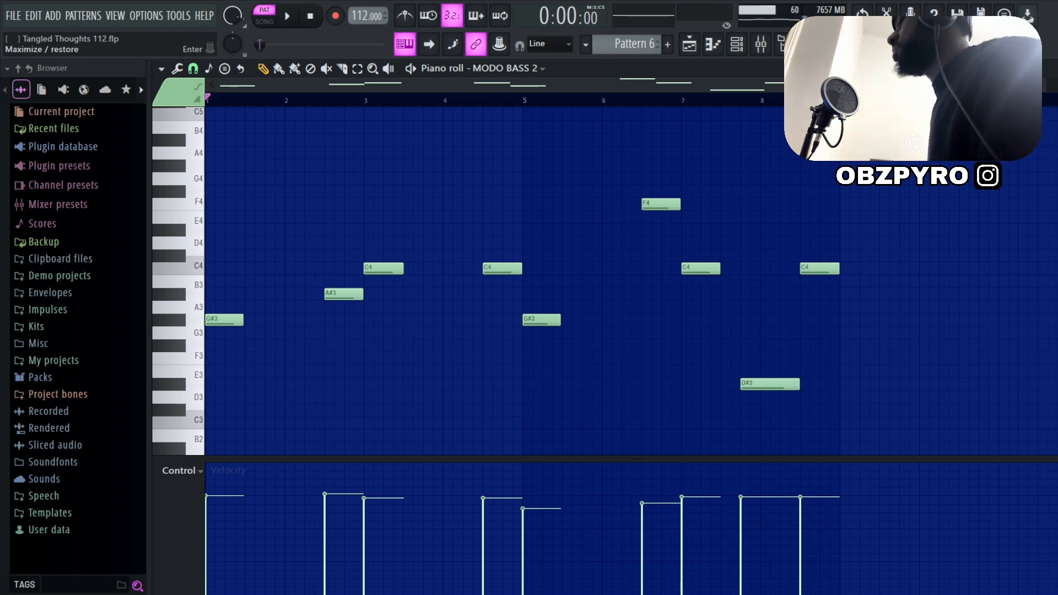
pyautogui.click(1037, 68)
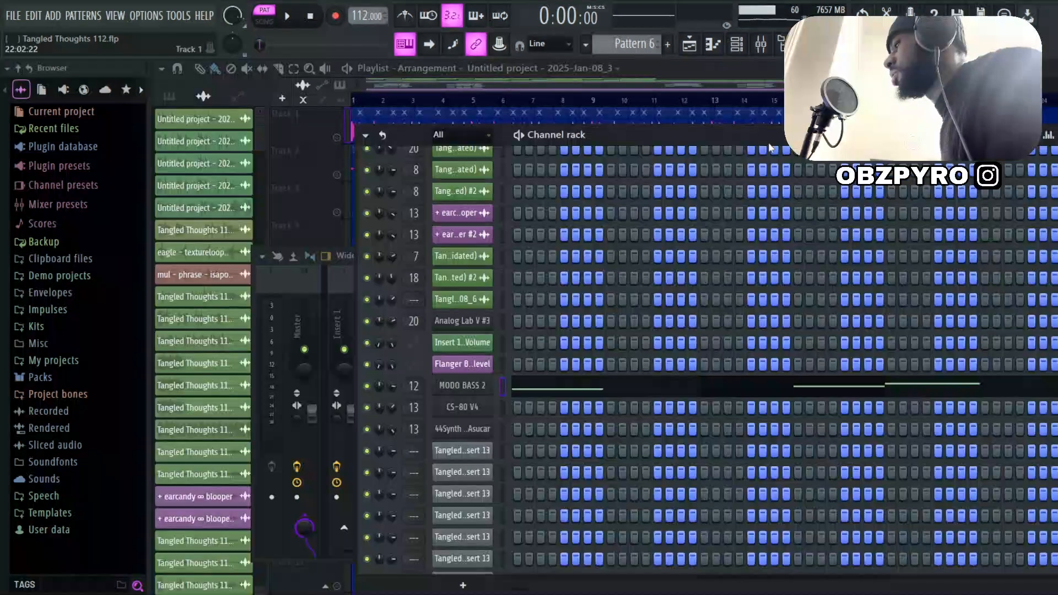
pyautogui.press('F9')
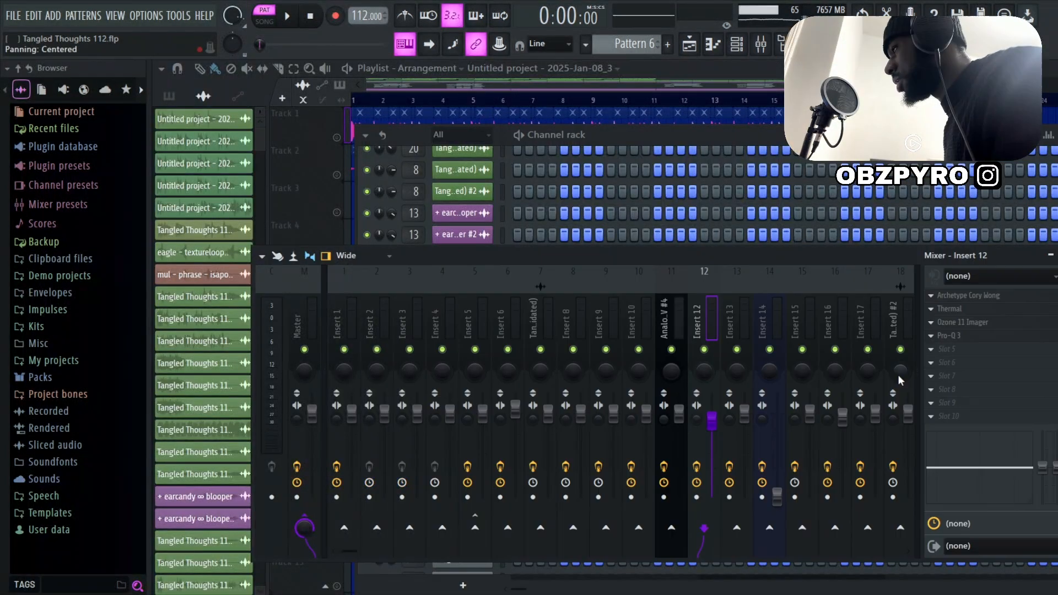
pyautogui.click(988, 298)
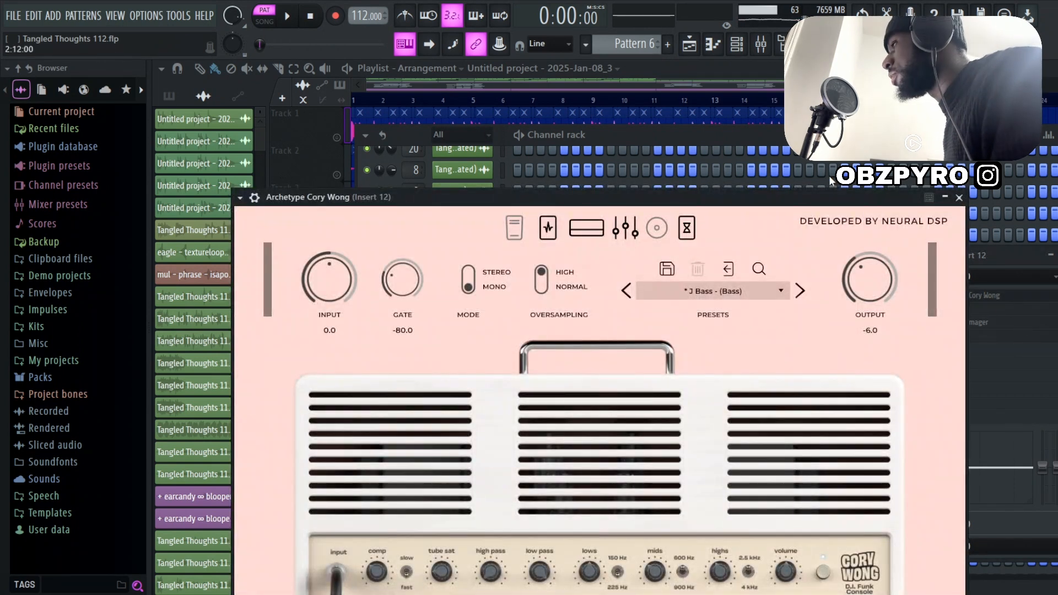
pyautogui.moveTo(719, 201); pyautogui.dragTo(801, 164)
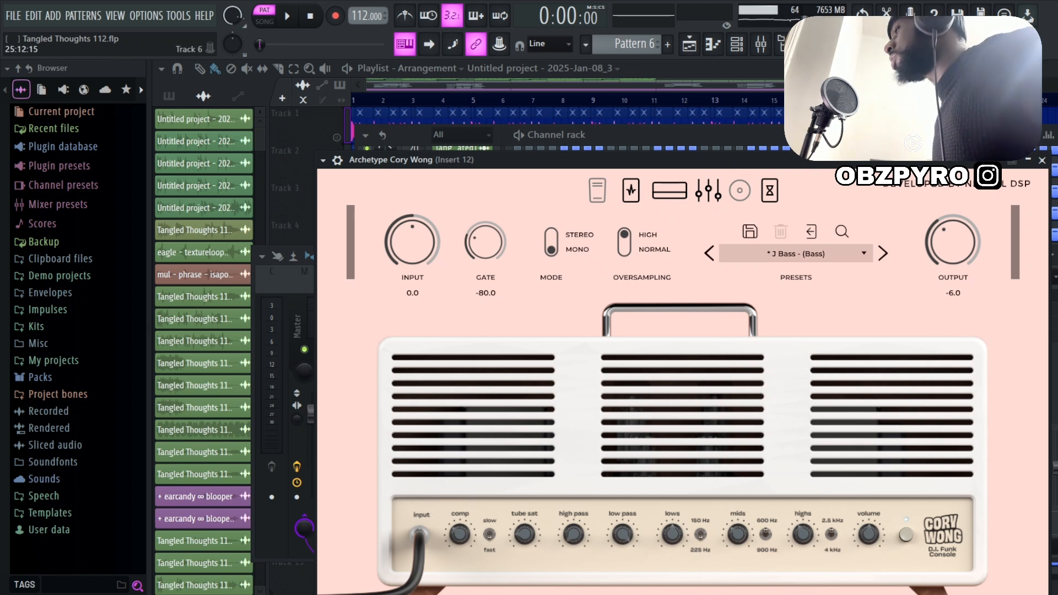
pyautogui.click(1003, 309)
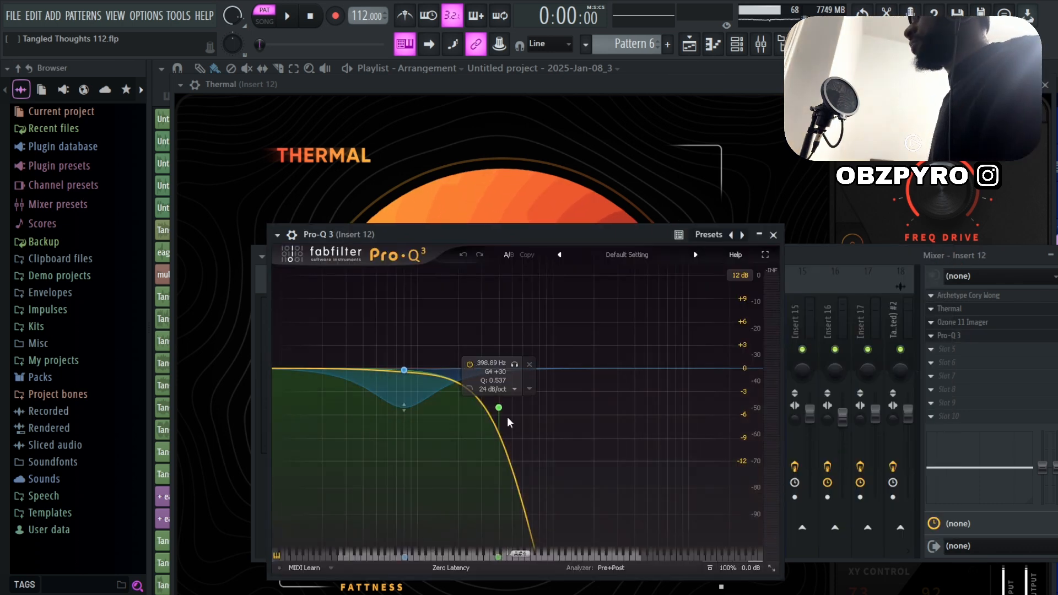
pyautogui.press('F9')
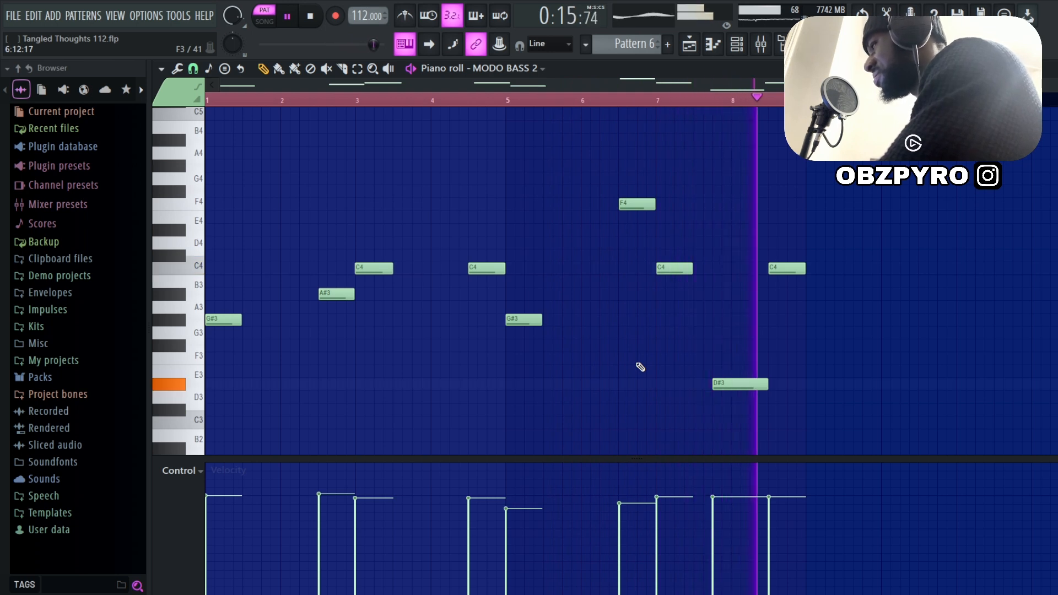
pyautogui.press('space')
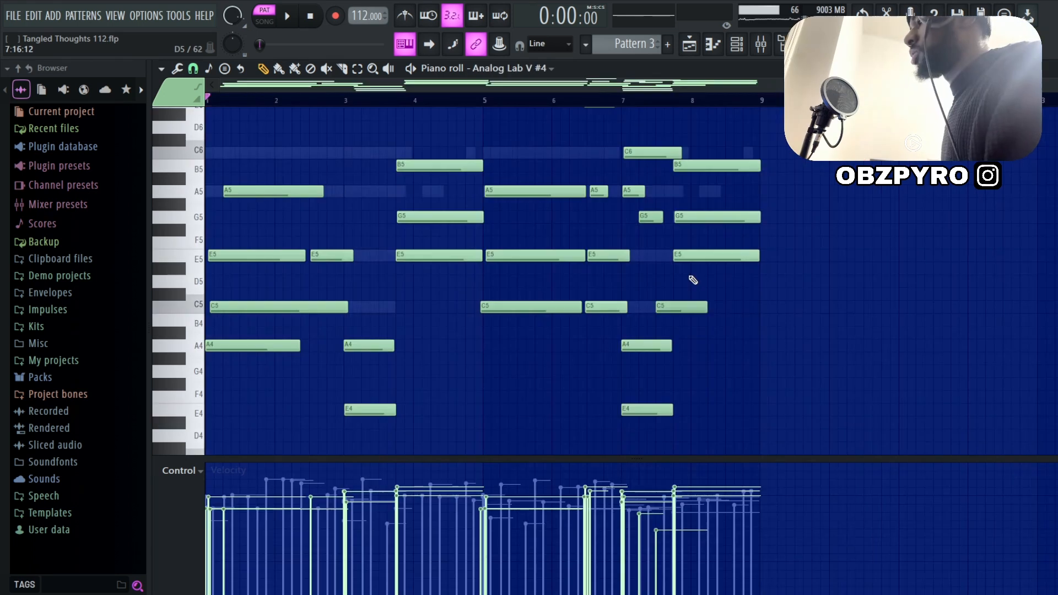
# Review the full note range of Pattern 3 for Analog Lab V #4 in the piano roll and play it
pyautogui.scroll(-4, 678, 310)
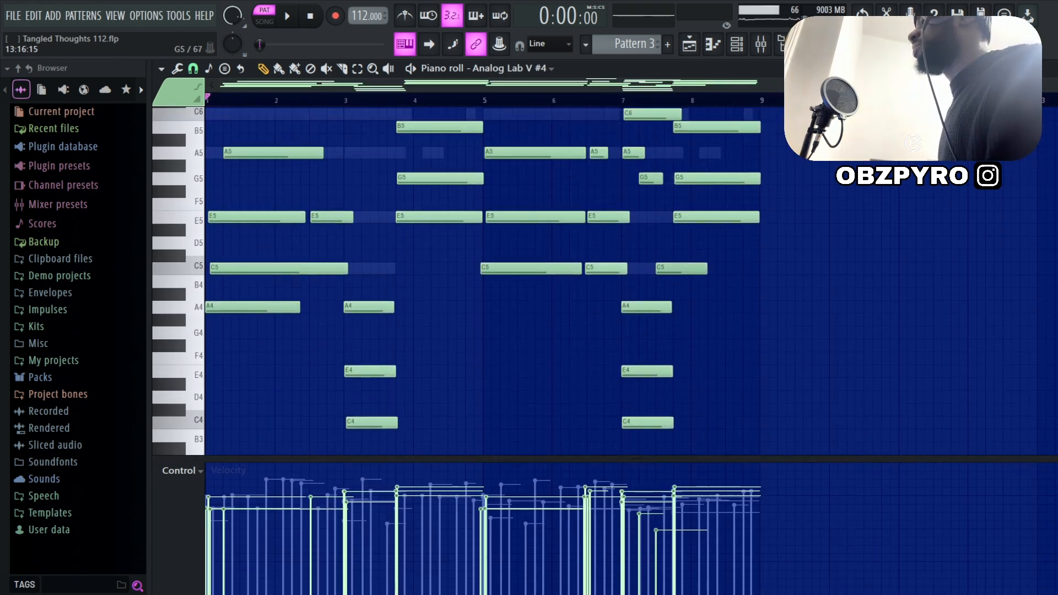
pyautogui.scroll(-2, 484, 281)
pyautogui.scroll(2, 588, 372)
pyautogui.scroll(-1, 606, 378)
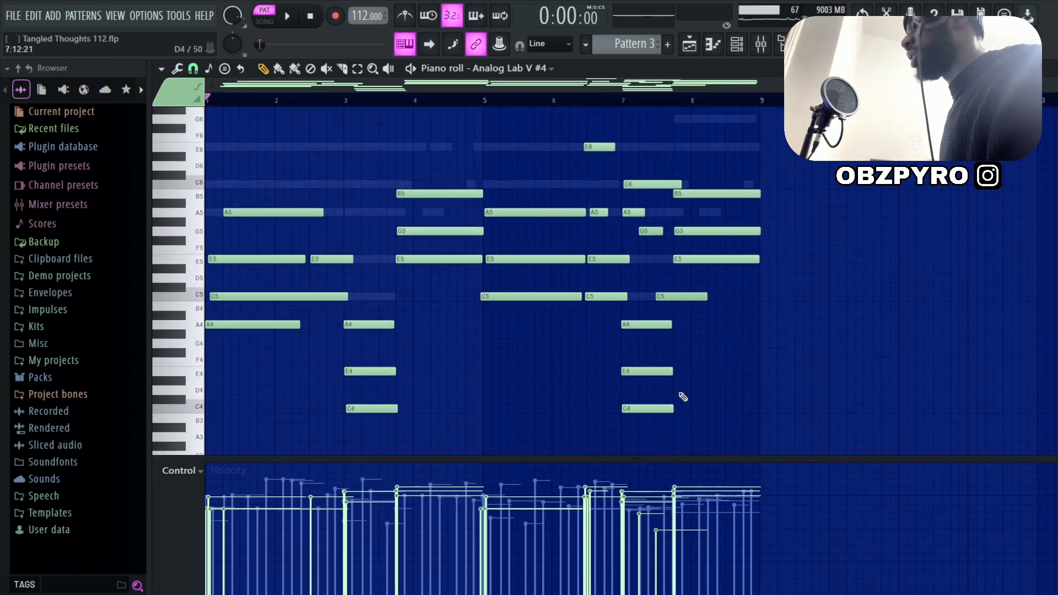
pyautogui.press('space')
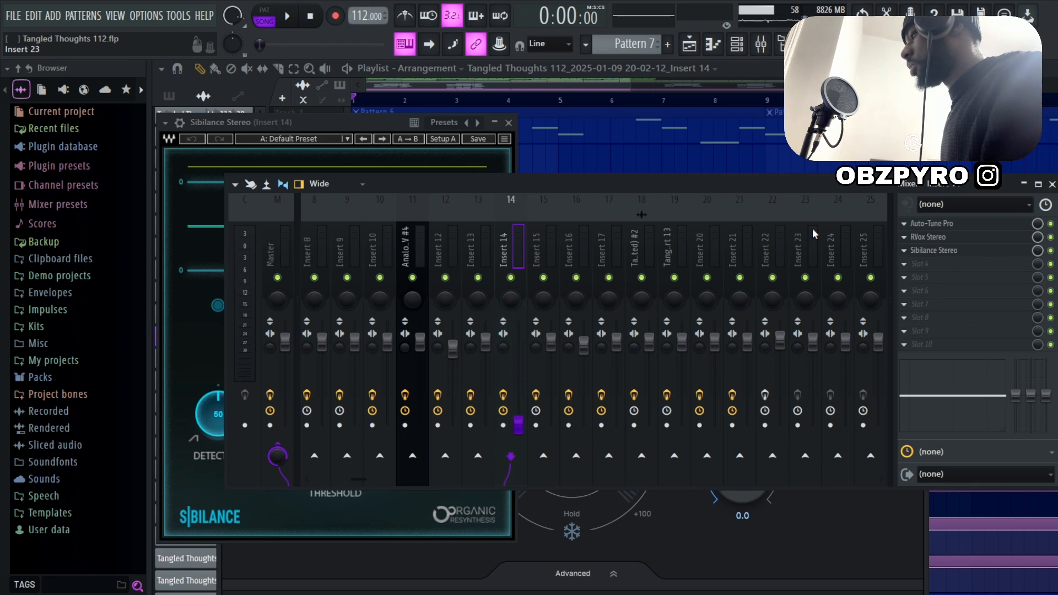
# Inspect the Auto-Tune Pro, RVox Stereo and Sibilance Stereo effects on mixer Insert 14
pyautogui.moveTo(933, 185); pyautogui.dragTo(811, 195)
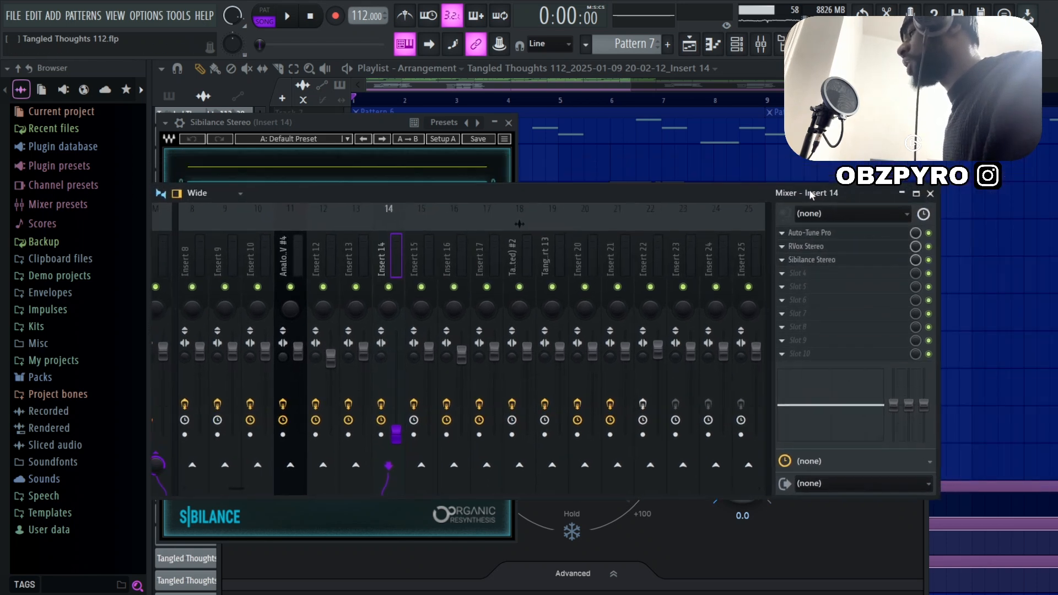
pyautogui.click(842, 238)
pyautogui.moveTo(545, 237); pyautogui.dragTo(538, 184)
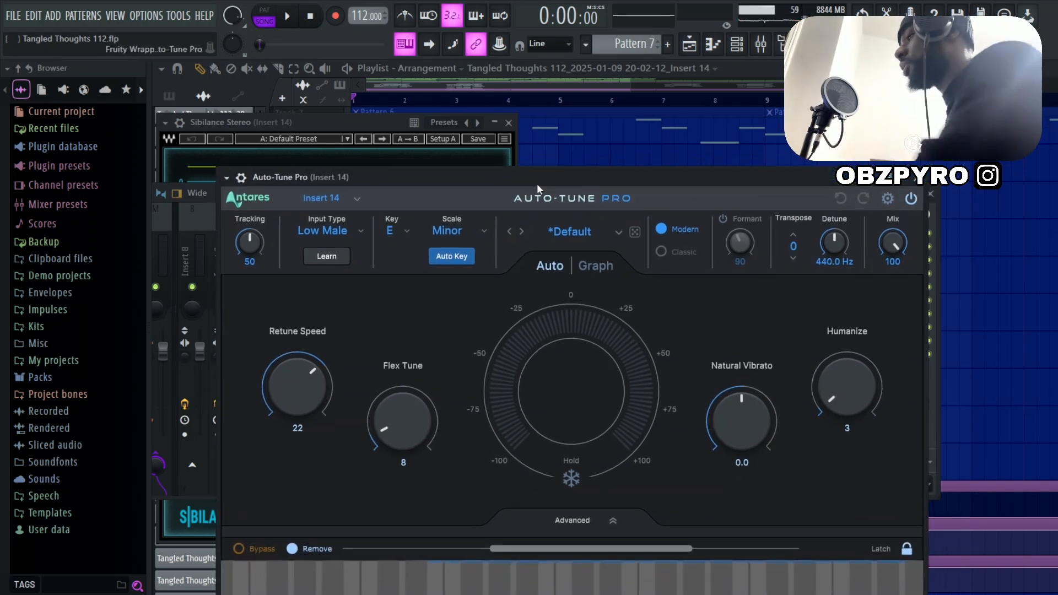
pyautogui.moveTo(526, 174); pyautogui.dragTo(500, 216)
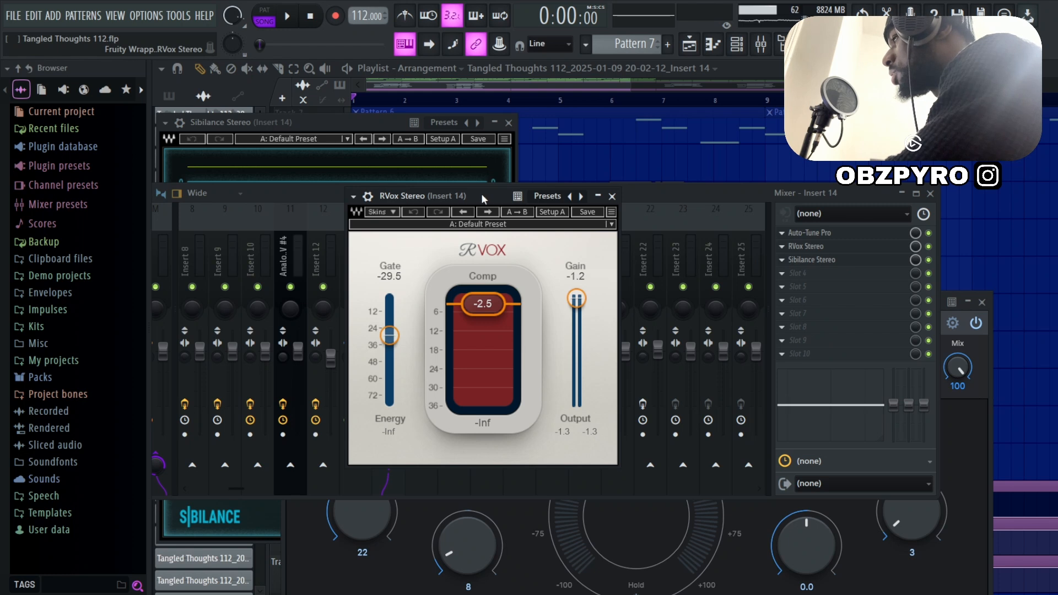
pyautogui.click(820, 261)
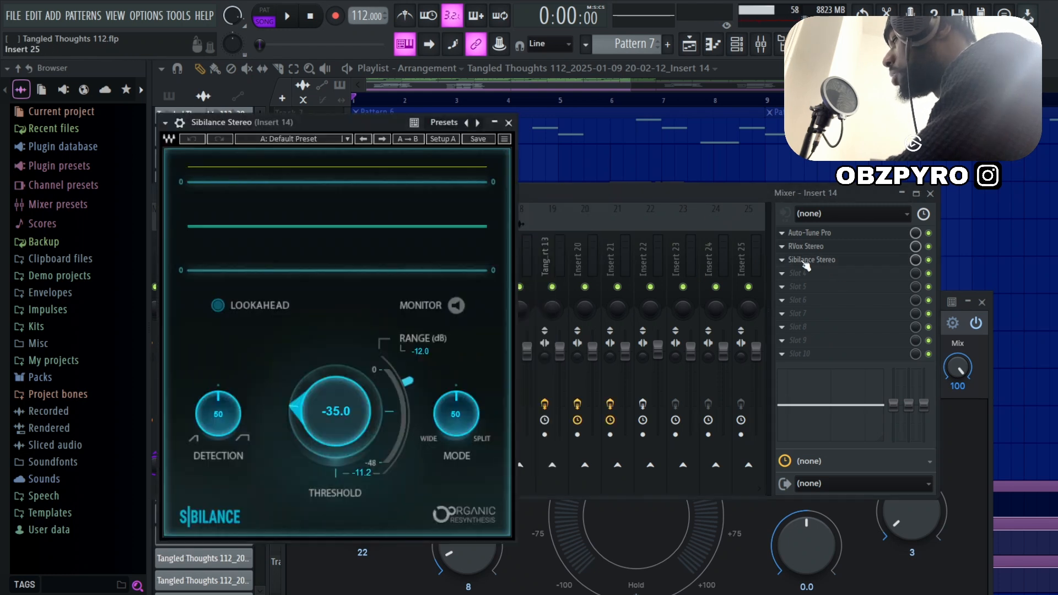
pyautogui.click(786, 214)
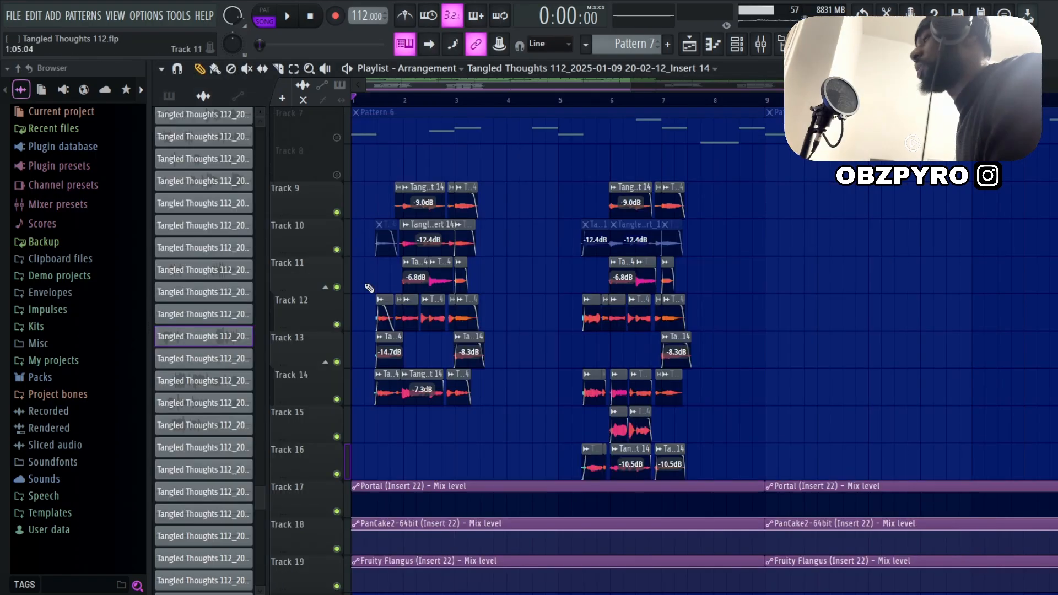
# Examine the layered vocal clips on Tracks 9 to 16 and play them soloed from bar 1 through the second group
pyautogui.scroll(5, 333, 268)
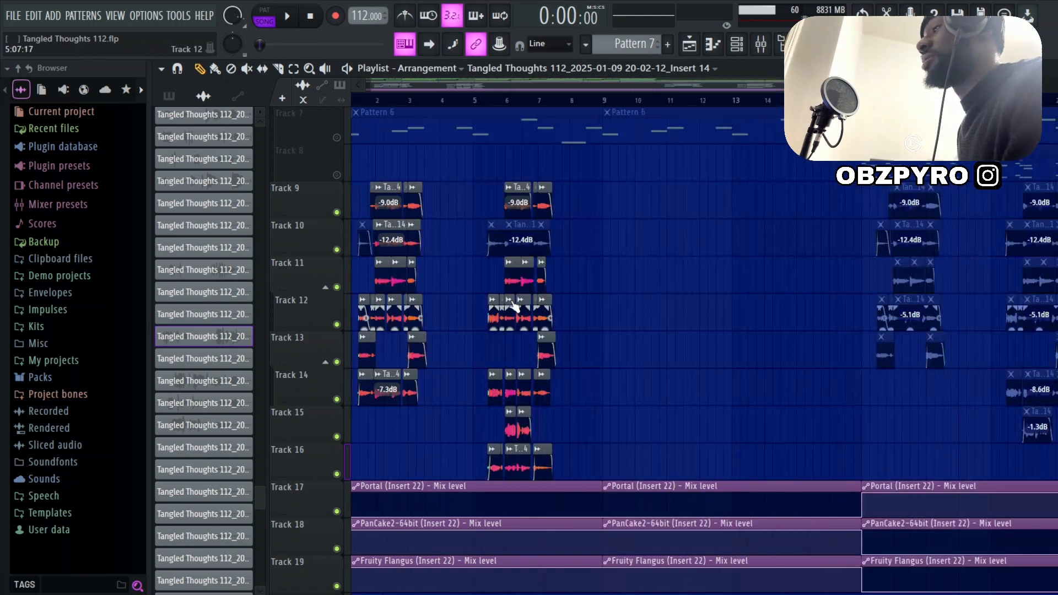
pyautogui.scroll(4, 316, 309)
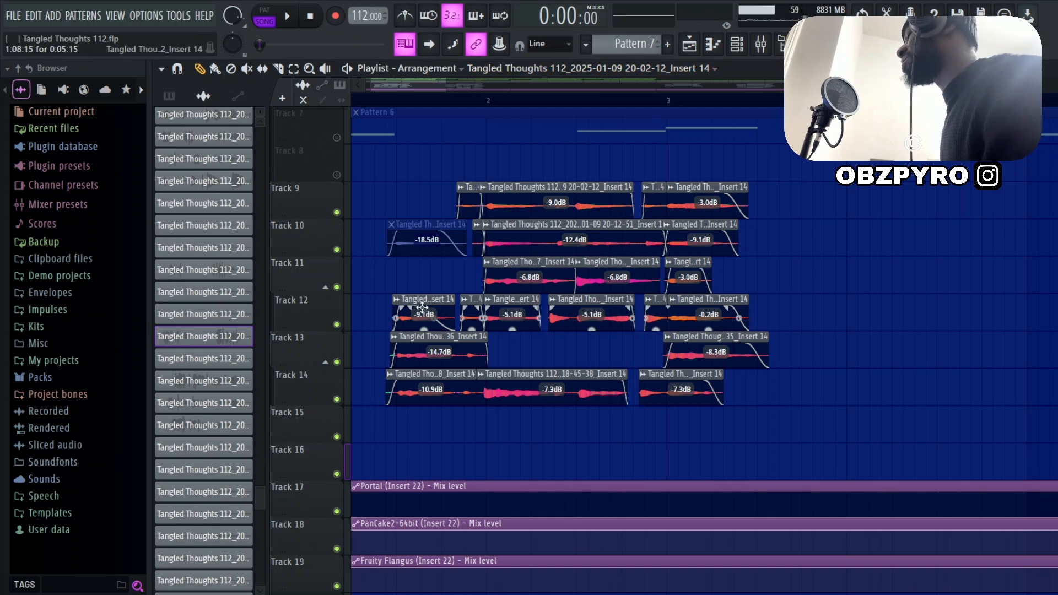
pyautogui.scroll(2, 436, 210)
pyautogui.scroll(1, 436, 210)
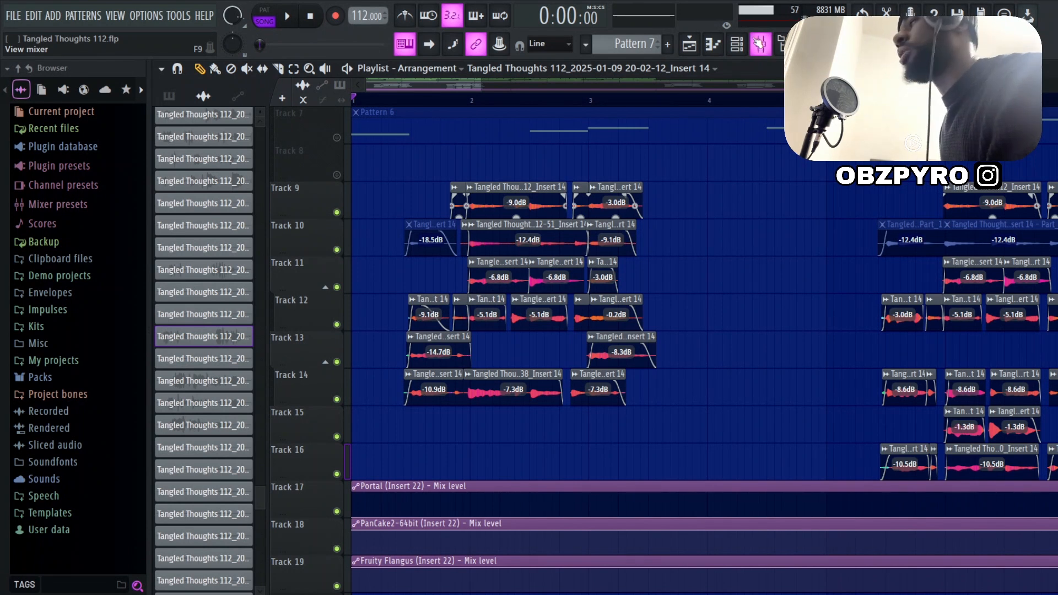
pyautogui.press('space')
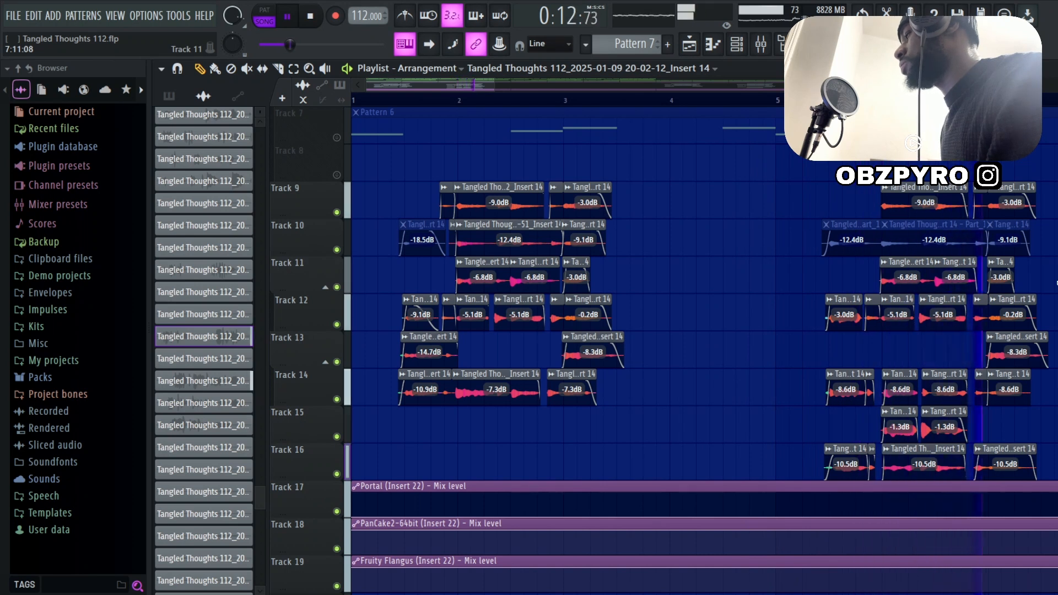
pyautogui.press('space')
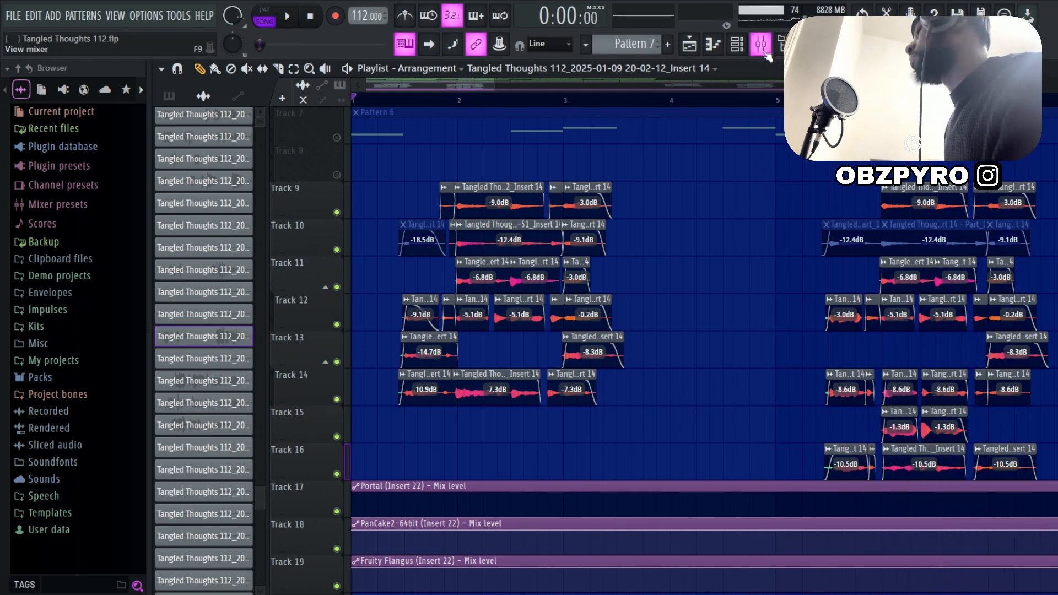
# Inspect the SoundShifter Pitch Stereo and CLA-2A Stereo effects on mixer Insert 22
pyautogui.click(764, 52)
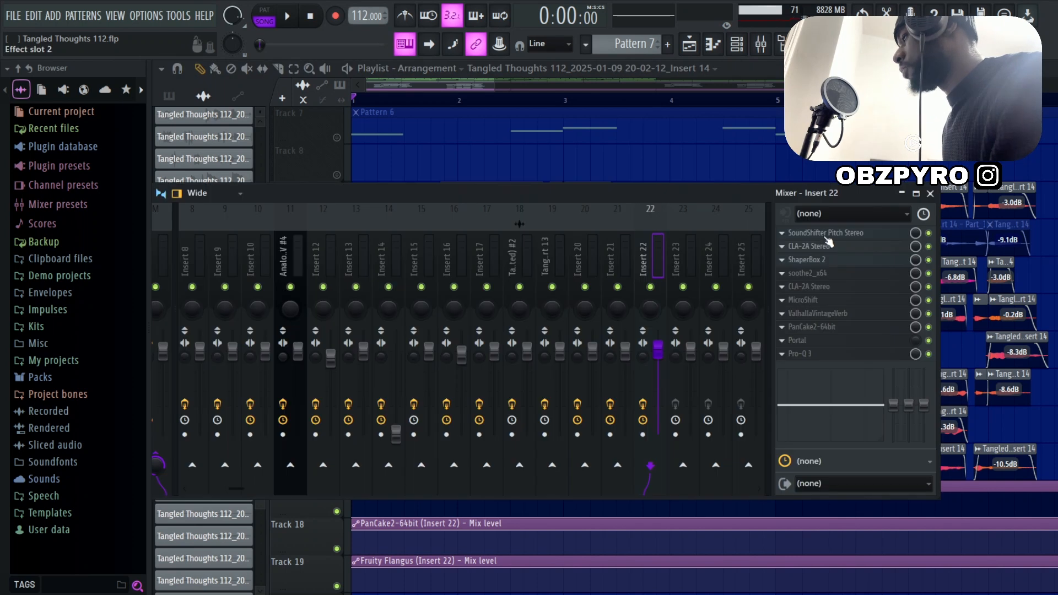
pyautogui.click(836, 234)
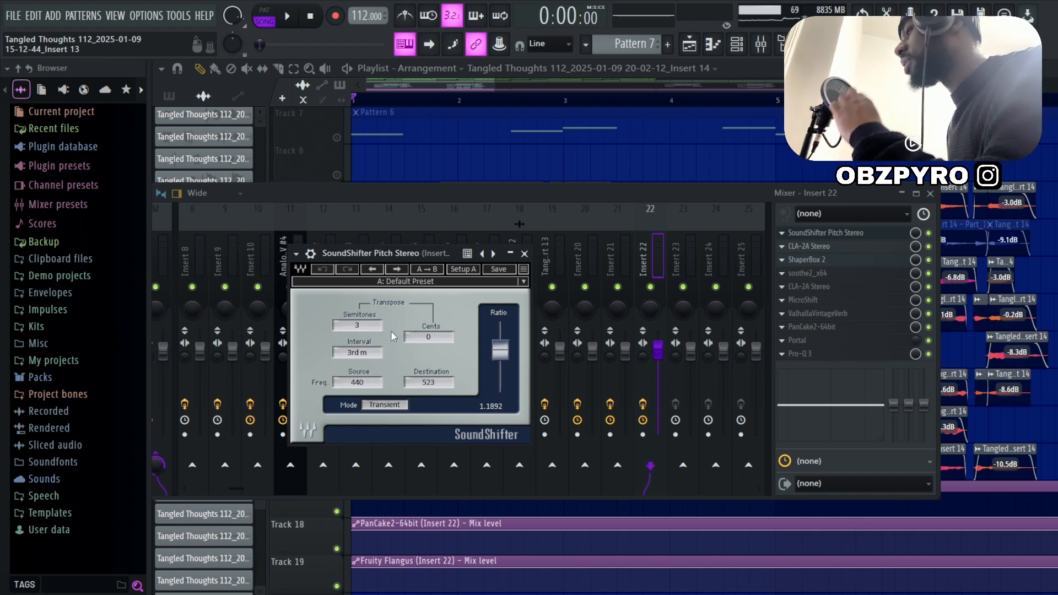
pyautogui.click(813, 248)
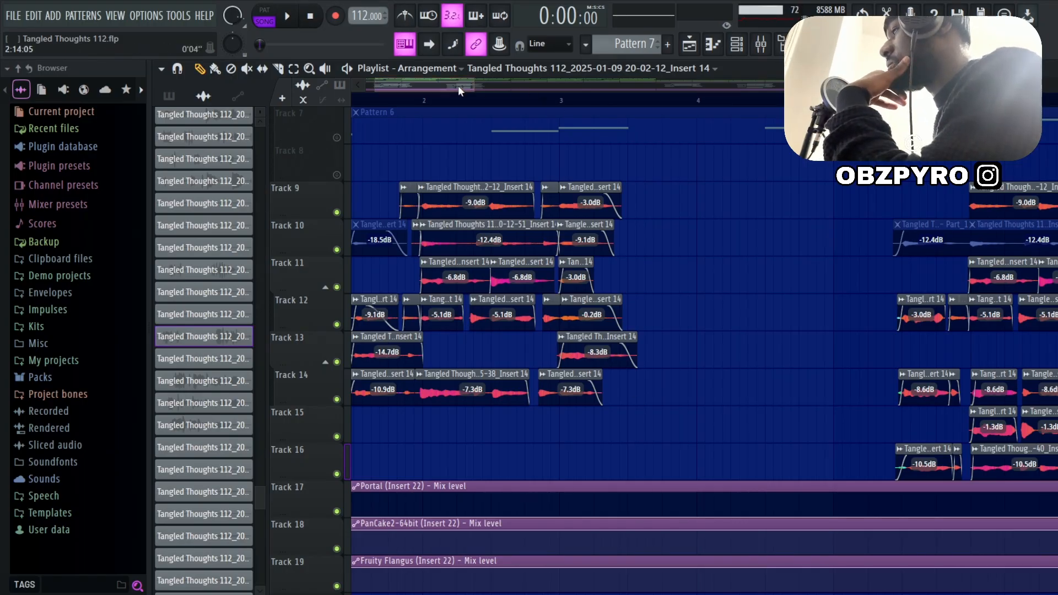
# Examine the first group of stacked vocal clips on Tracks 9 to 14 up close and place the playhead just before it
pyautogui.moveTo(458, 85); pyautogui.dragTo(421, 86)
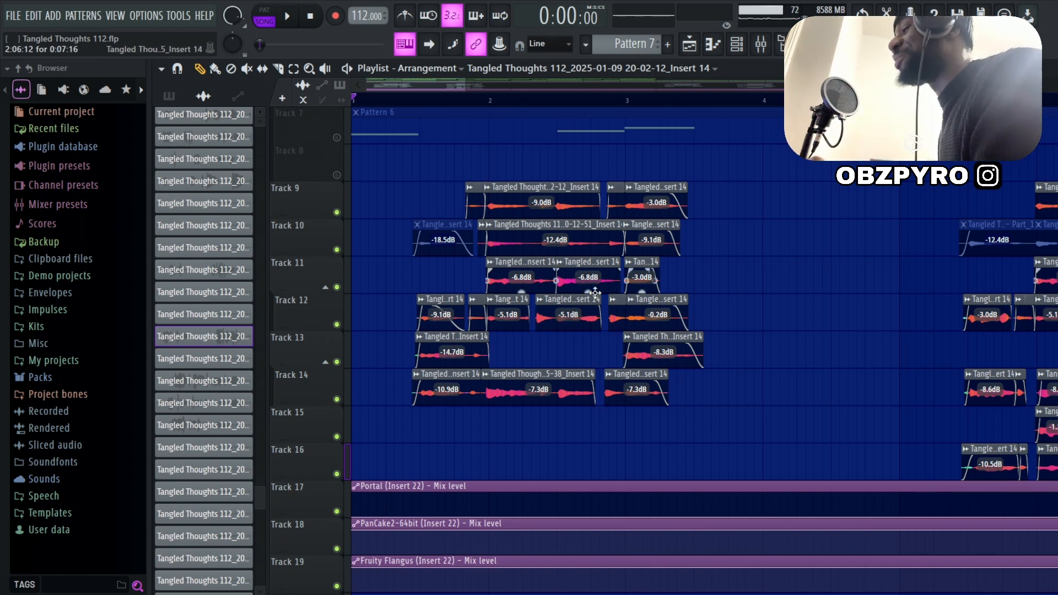
pyautogui.scroll(6, 574, 307)
pyautogui.scroll(2, 871, 278)
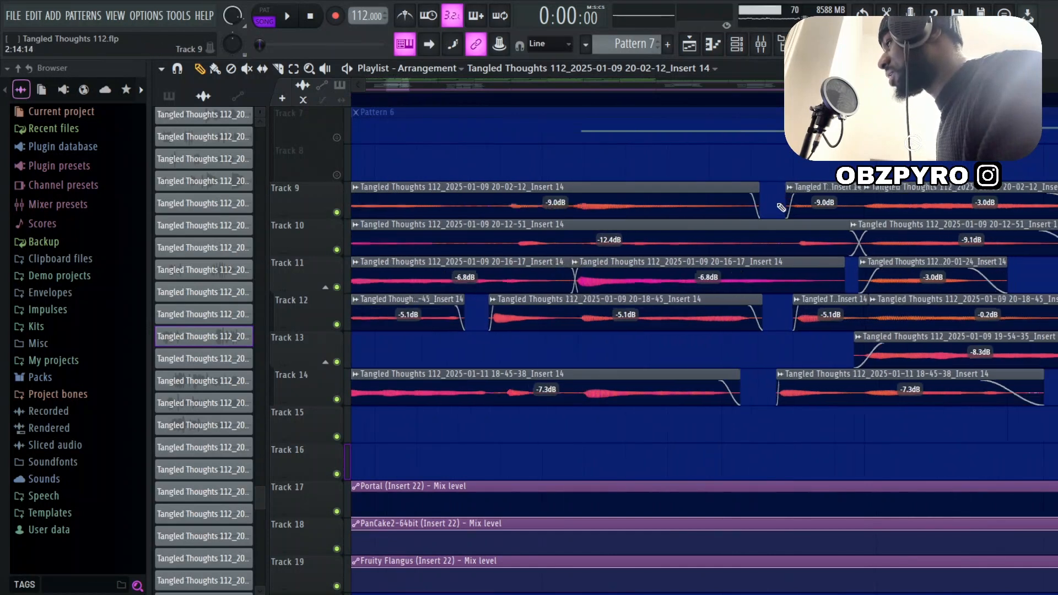
pyautogui.scroll(-6, 780, 209)
pyautogui.scroll(5, 499, 312)
pyautogui.scroll(-2, 495, 307)
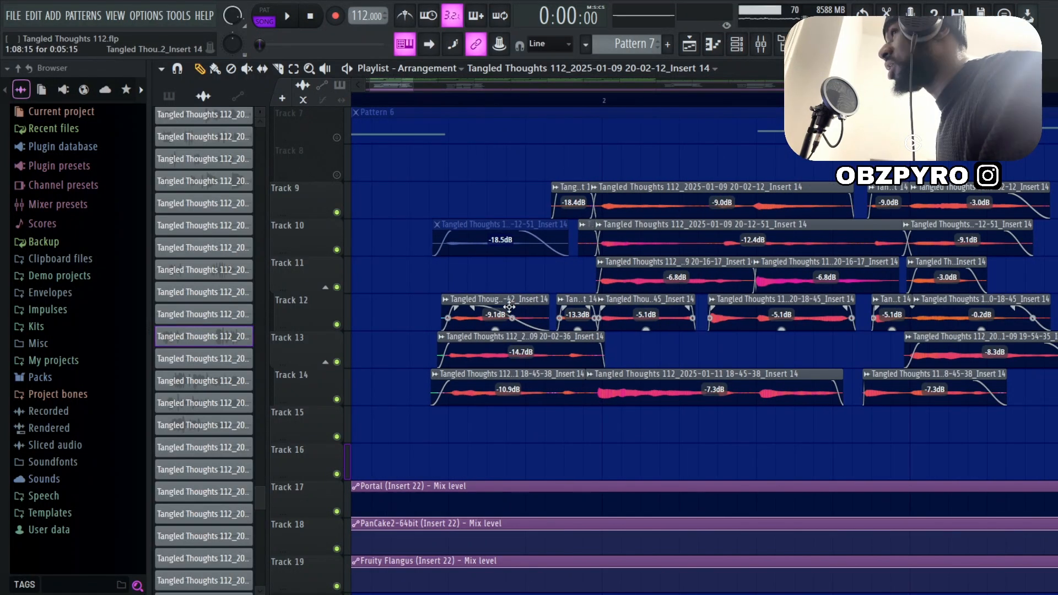
pyautogui.scroll(6, 488, 329)
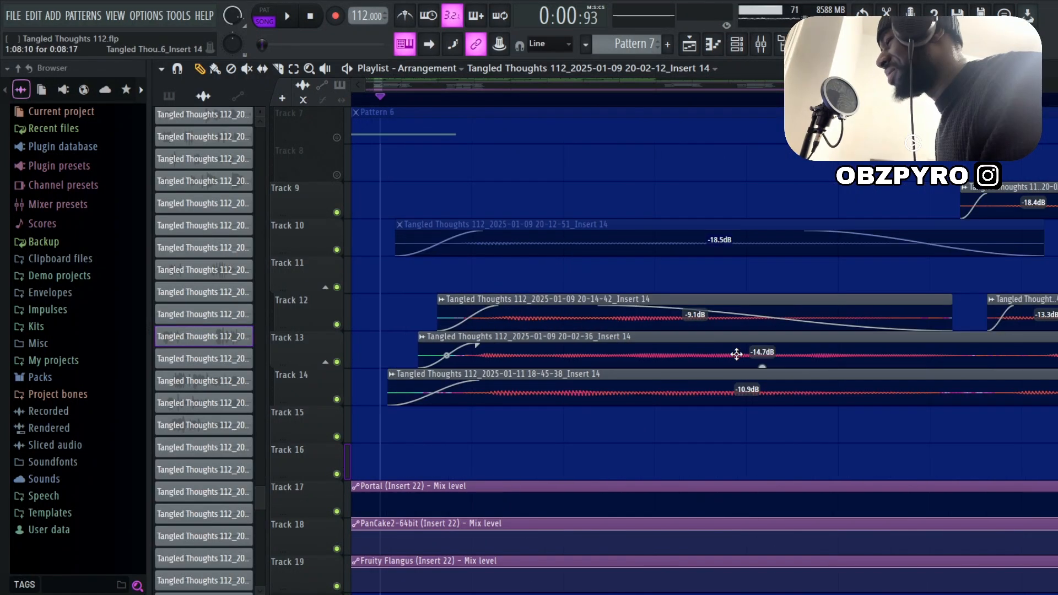
pyautogui.scroll(-7, 717, 397)
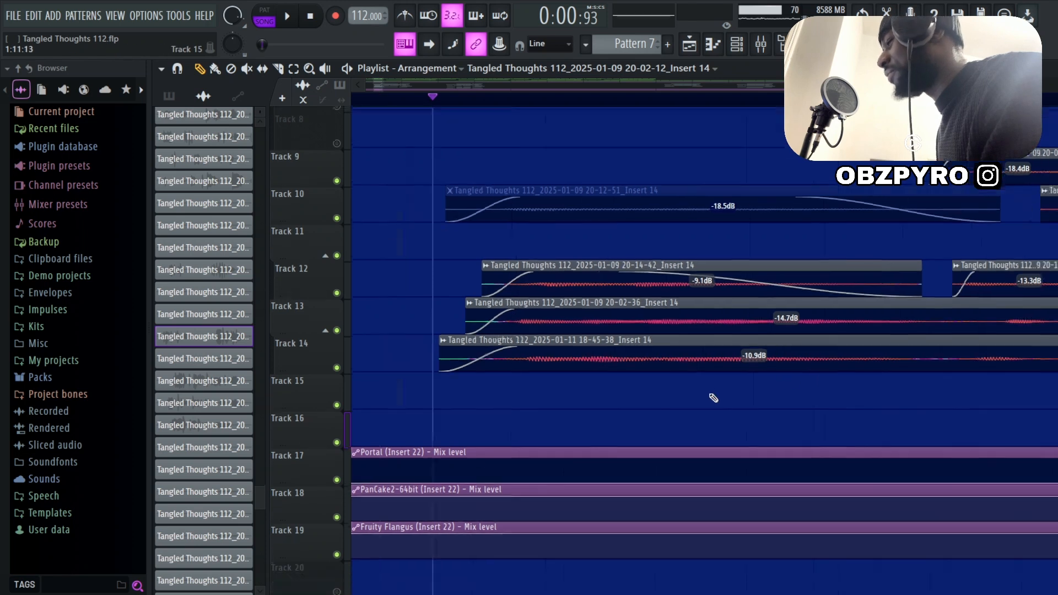
pyautogui.scroll(4, 399, 303)
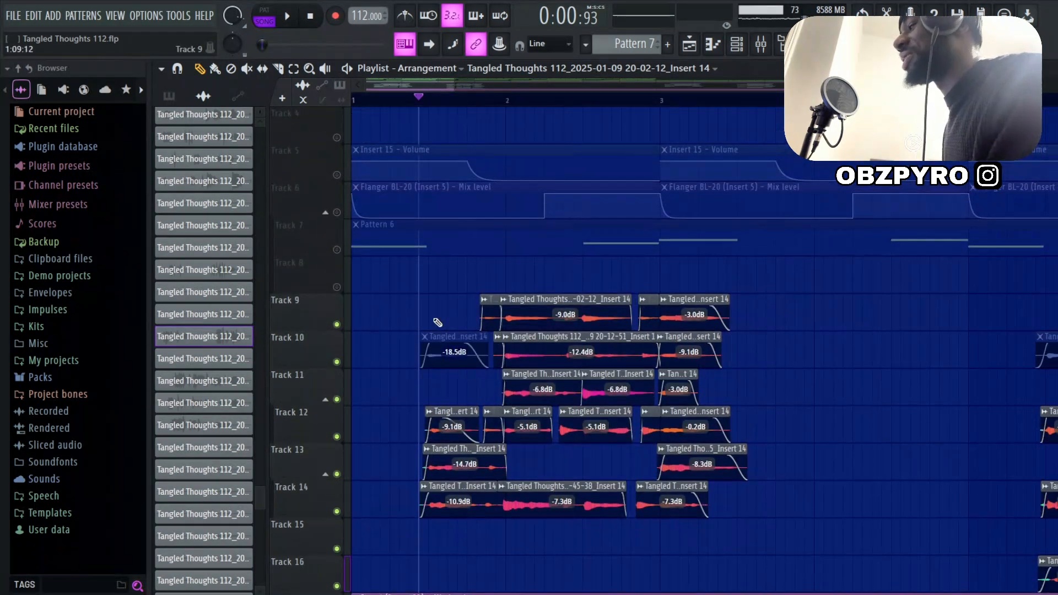
pyautogui.scroll(1, 438, 322)
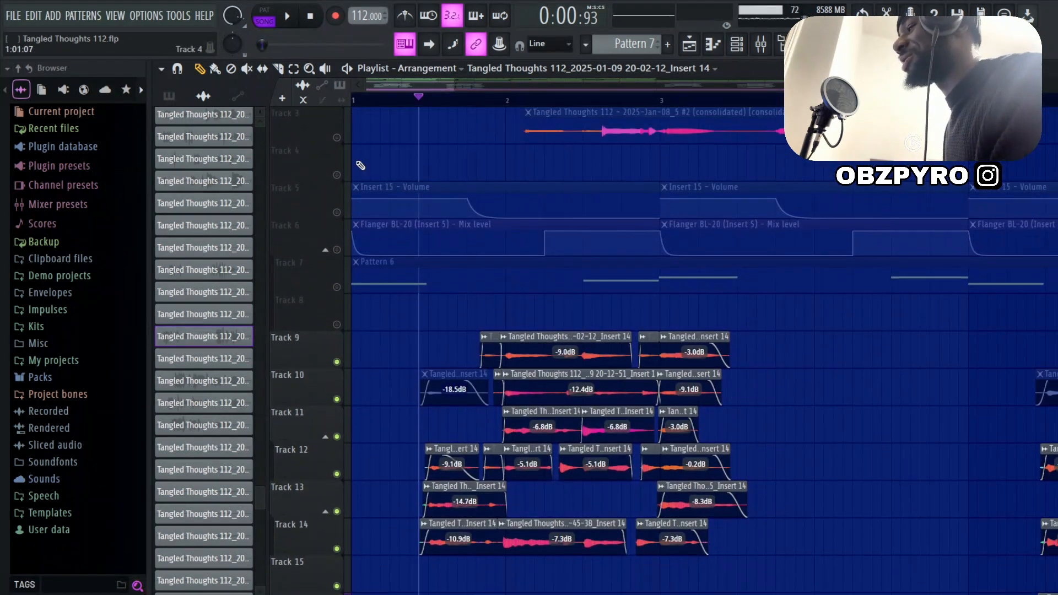
pyautogui.click(390, 100)
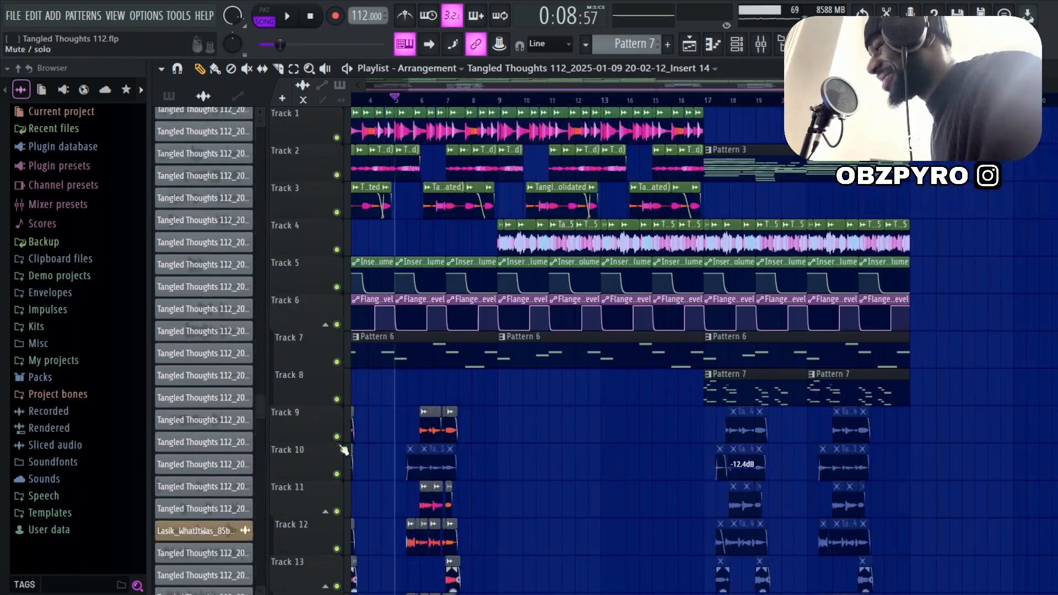
# Examine the second group of vocal clips in the context of the full arrangement, from the sample tracks down to Track 16
pyautogui.scroll(6, 381, 443)
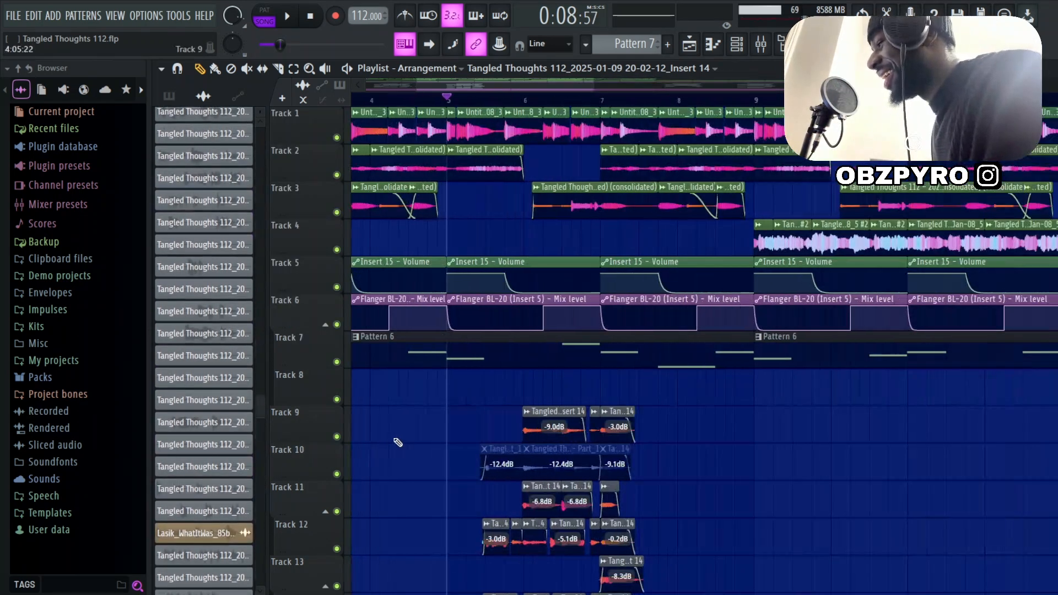
pyautogui.scroll(-6, 582, 332)
pyautogui.scroll(5, 409, 445)
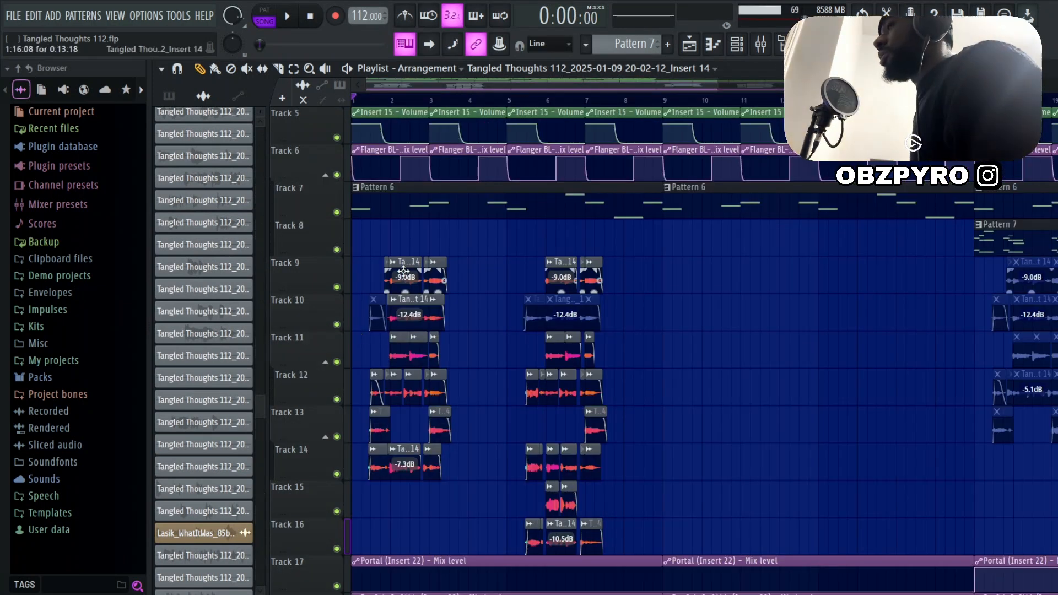
pyautogui.scroll(-3, 404, 271)
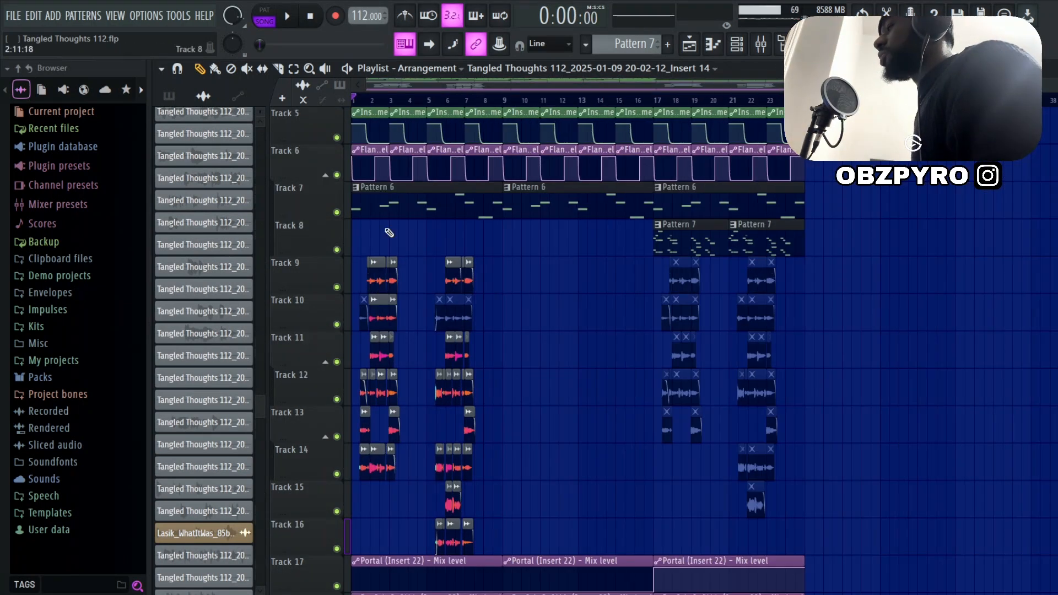
# Play the full arrangement from bar 1 and examine its layers from Track 1 down to the effect automation on Tracks 17 to 19
pyautogui.scroll(4, 430, 243)
pyautogui.press('space')
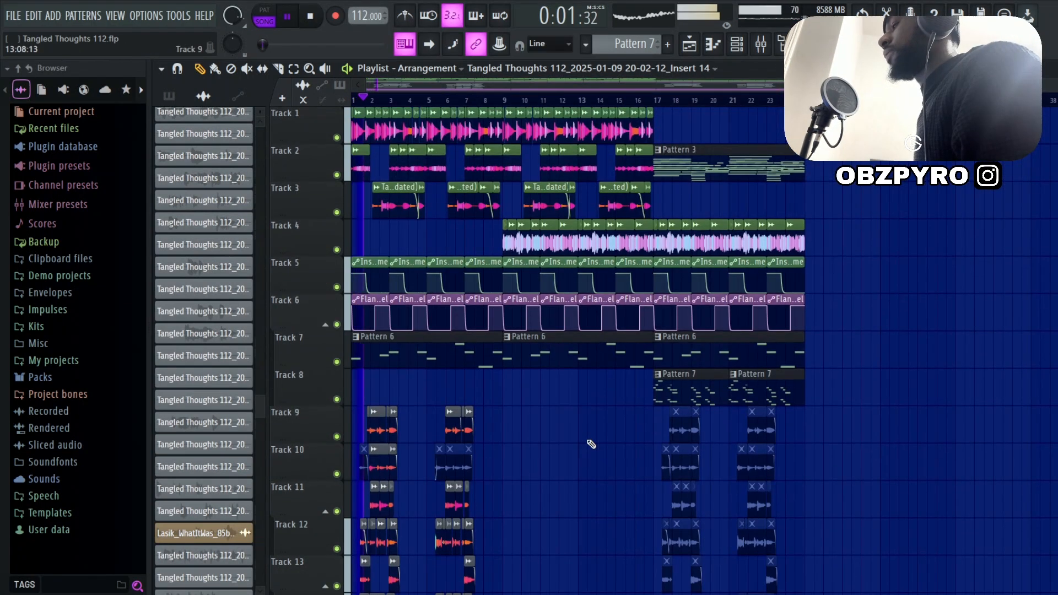
pyautogui.scroll(-3, 596, 444)
pyautogui.scroll(-2, 606, 435)
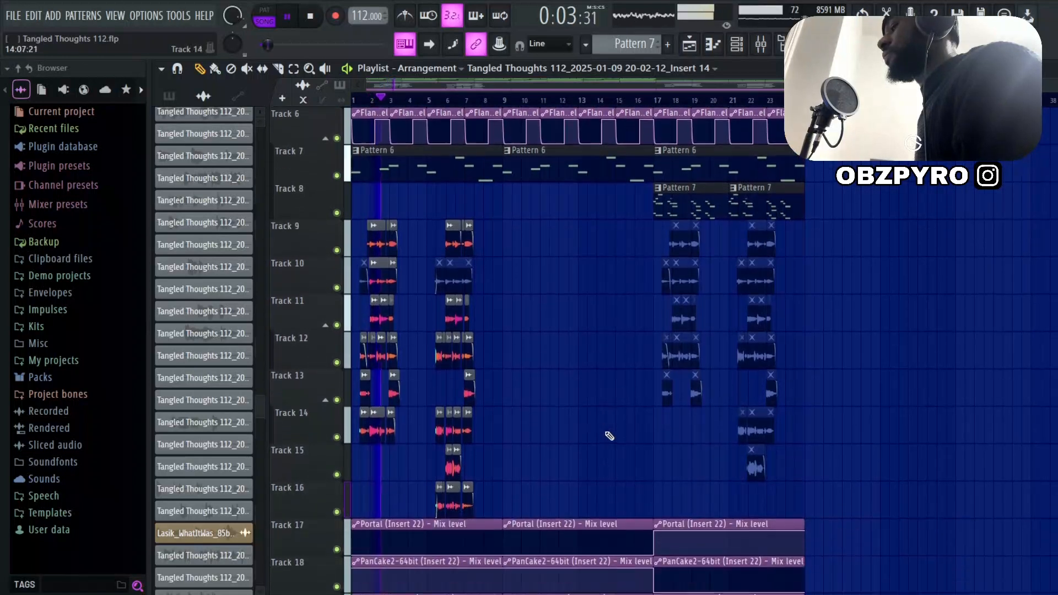
pyautogui.scroll(5, 605, 430)
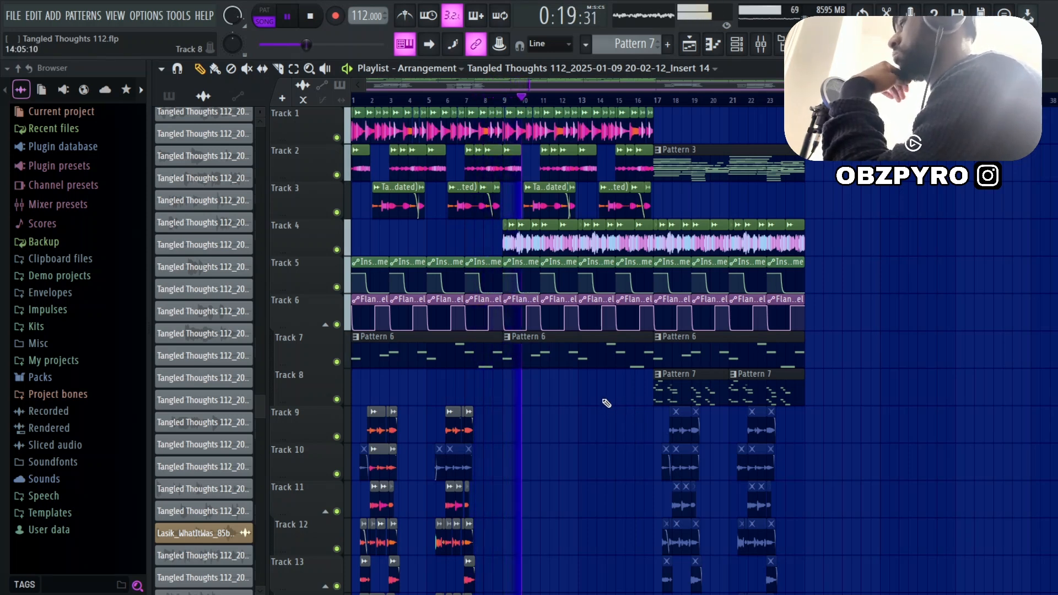
pyautogui.scroll(-1, 608, 423)
pyautogui.scroll(-5, 609, 424)
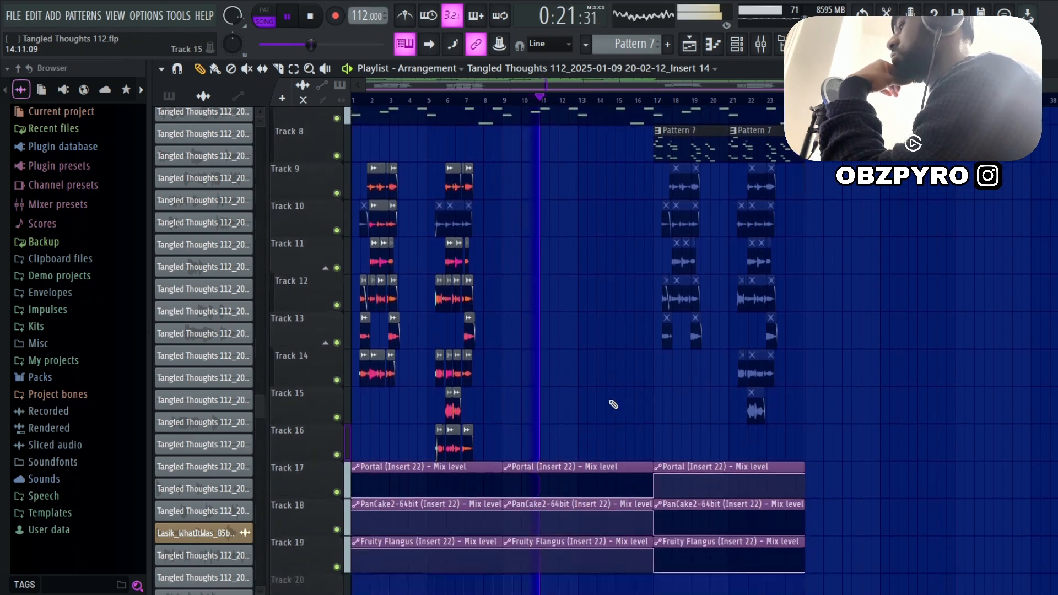
pyautogui.scroll(5, 623, 450)
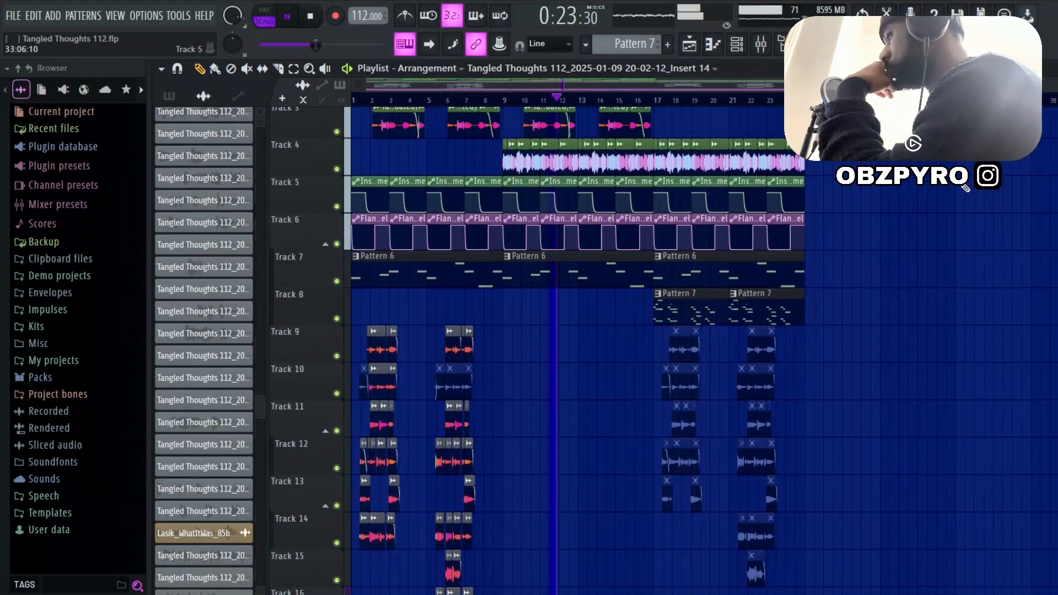
# Delete the muted vocal clips after bar 17 on Tracks 9 to 13 and 15, and stop playback near the arrangement's end
pyautogui.moveTo(623, 448)
pyautogui.mouseDown()
pyautogui.moveTo(773, 468)
pyautogui.moveTo(614, 549)
pyautogui.moveTo(657, 543)
pyautogui.moveTo(679, 587)
pyautogui.mouseUp()
pyautogui.scroll(-5, 756, 496)
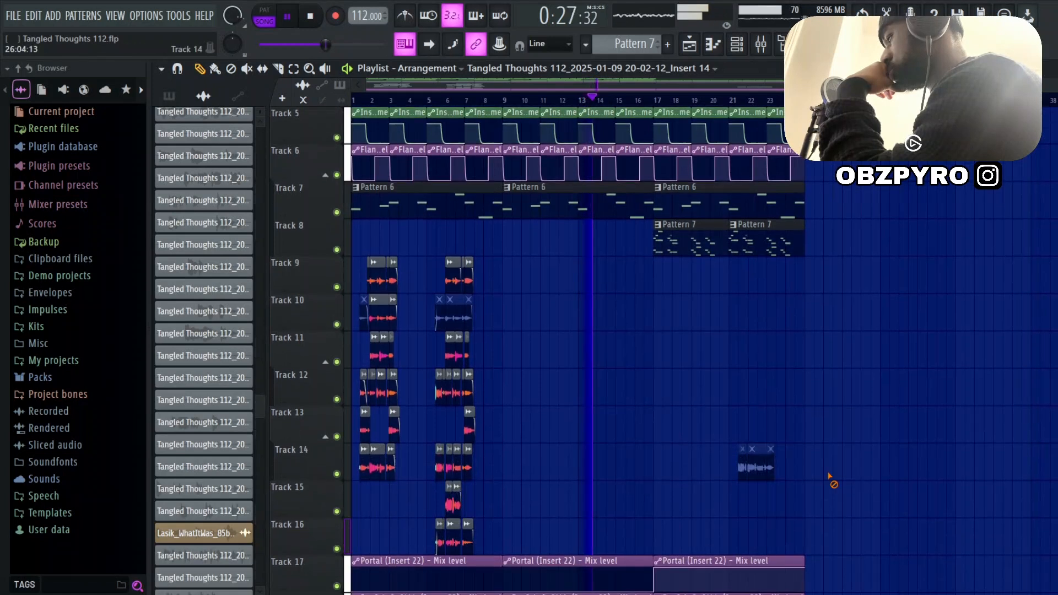
pyautogui.scroll(4, 774, 459)
pyautogui.scroll(1, 774, 460)
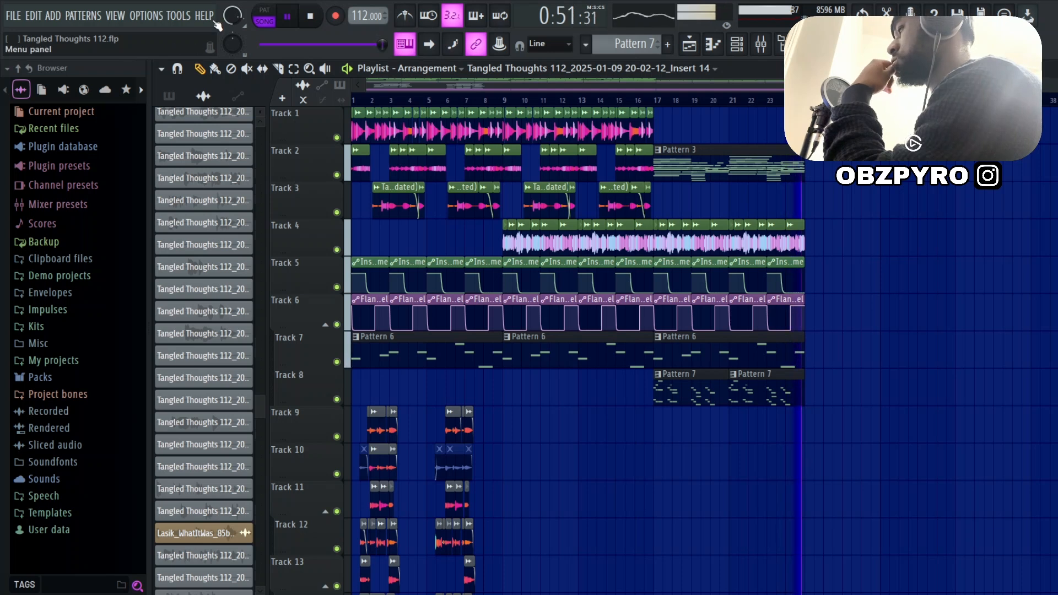
pyautogui.press('space')
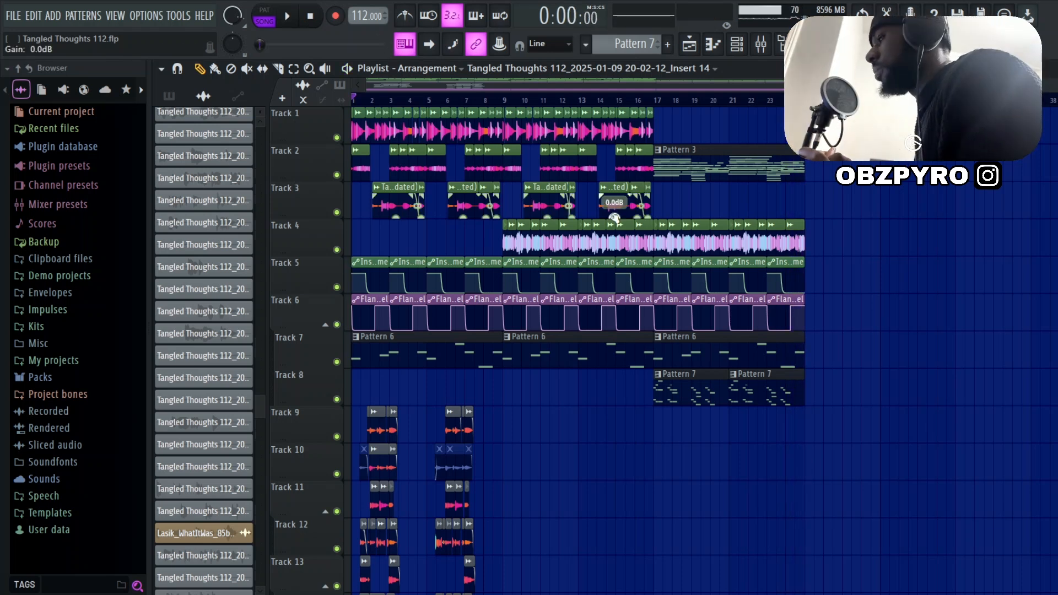